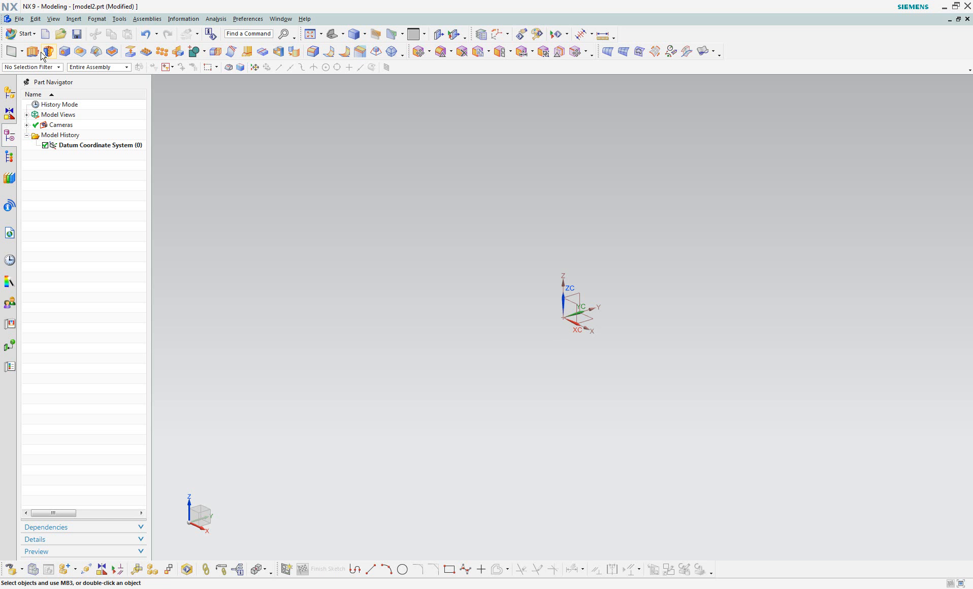
# Create a new part module named Base, with module activation enabled
pyautogui.click(102, 22)
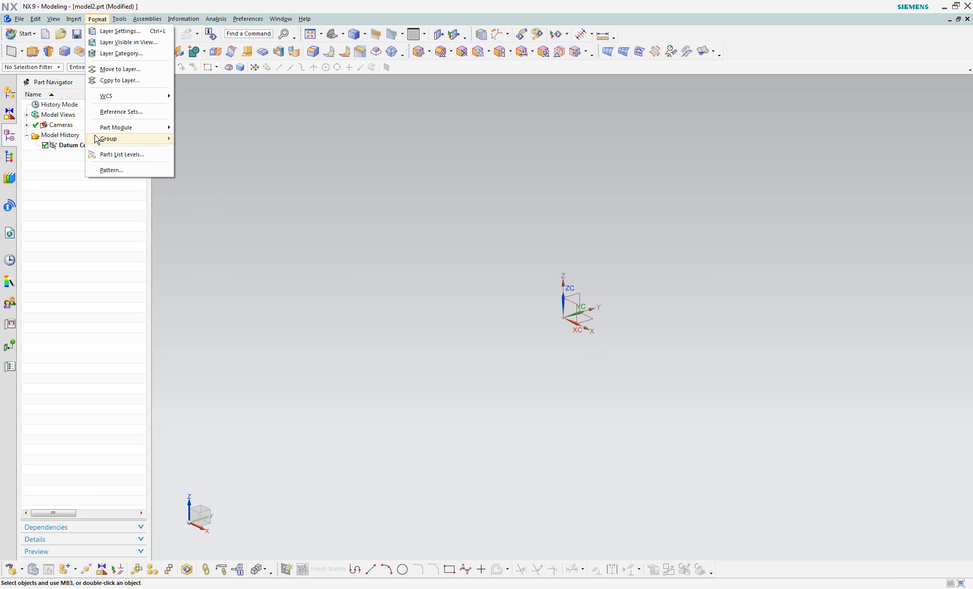
pyautogui.moveTo(127, 128)
pyautogui.click(219, 129)
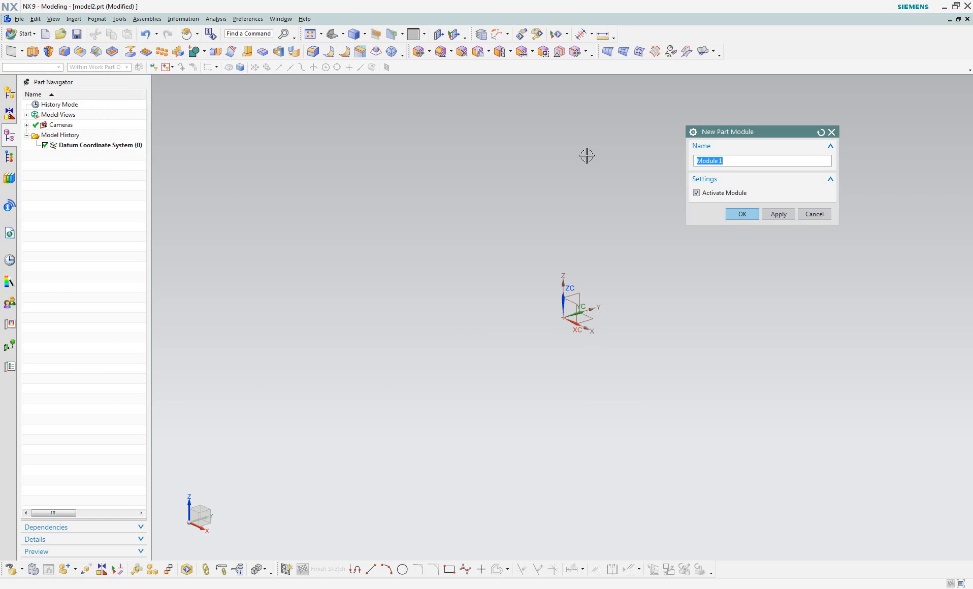
pyautogui.write('Base')
pyautogui.click(750, 214)
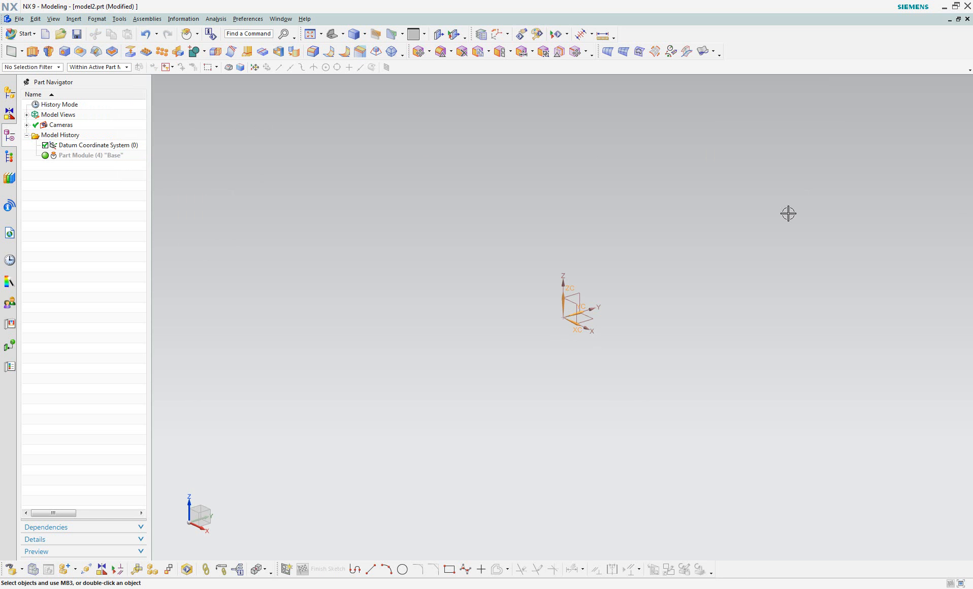
pyautogui.click(99, 20)
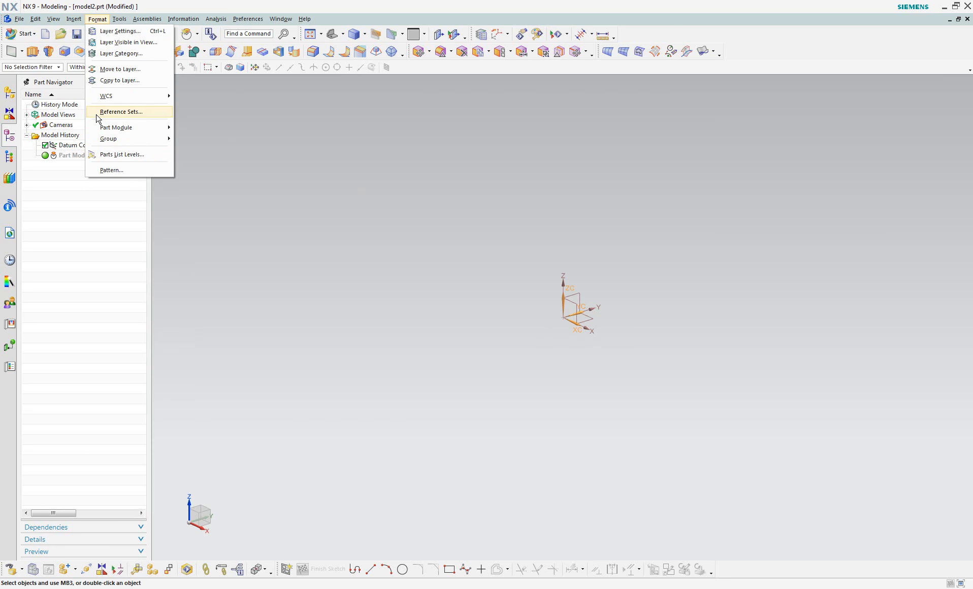
pyautogui.click(83, 5)
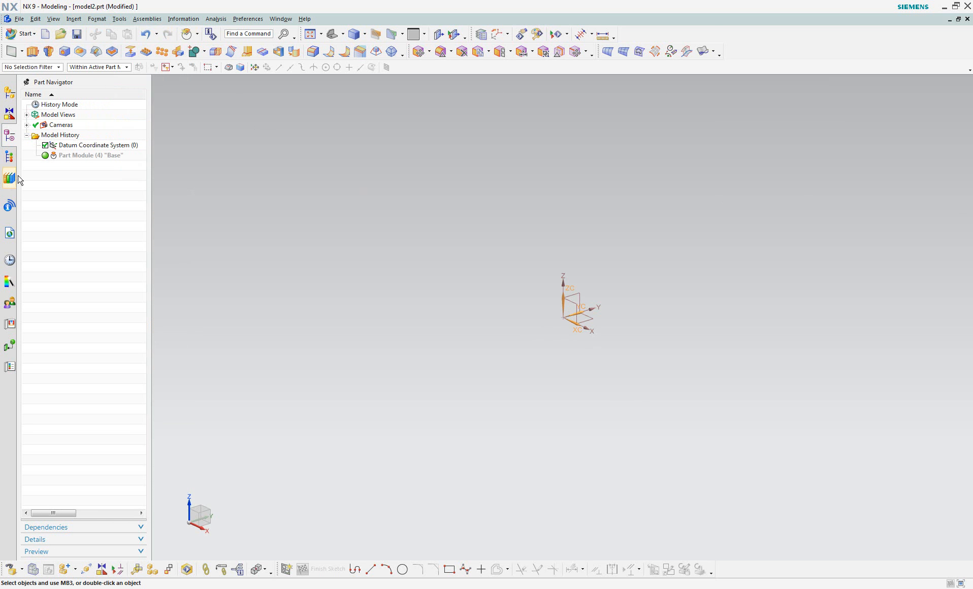
pyautogui.click(45, 156)
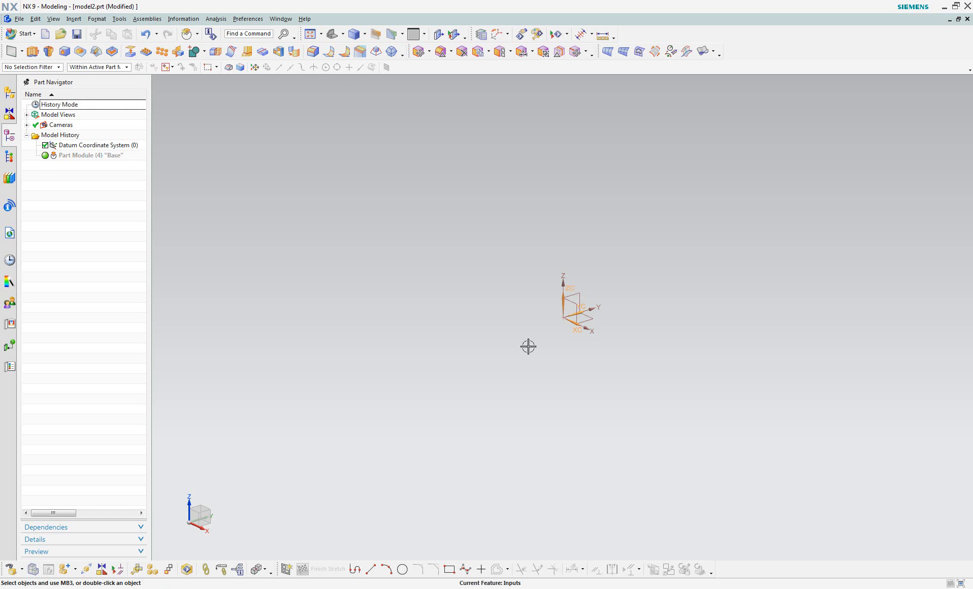
# Create a 200 × 200 × 80 mm block at the origin inside the Base module, with no Boolean
pyautogui.click(97, 19)
pyautogui.moveTo(54, 18)
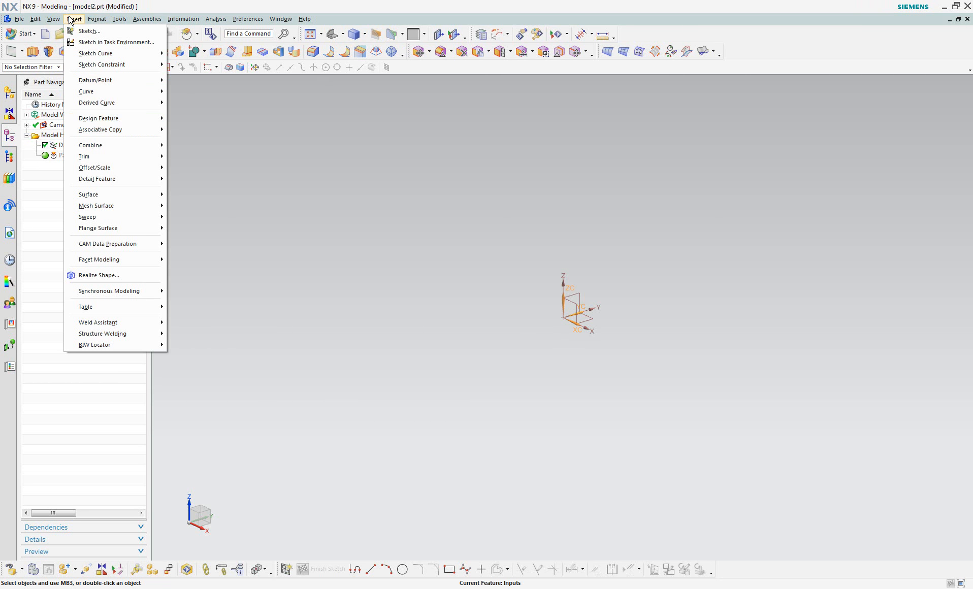
pyautogui.moveTo(139, 120)
pyautogui.click(193, 145)
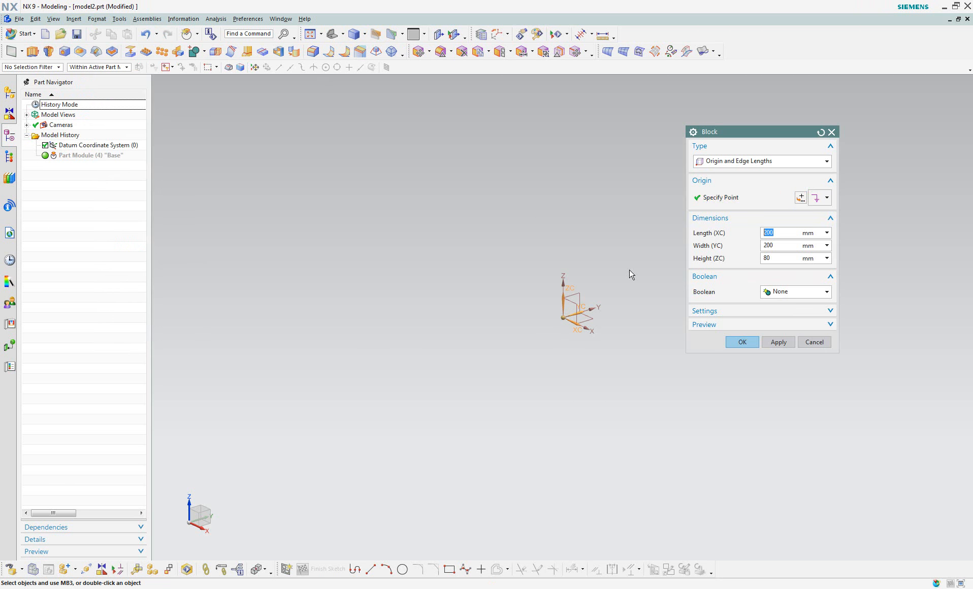
pyautogui.click(741, 341)
# Define the block's body as an output of the Base part module
pyautogui.moveTo(545, 159); pyautogui.dragTo(573, 167, button='middle')
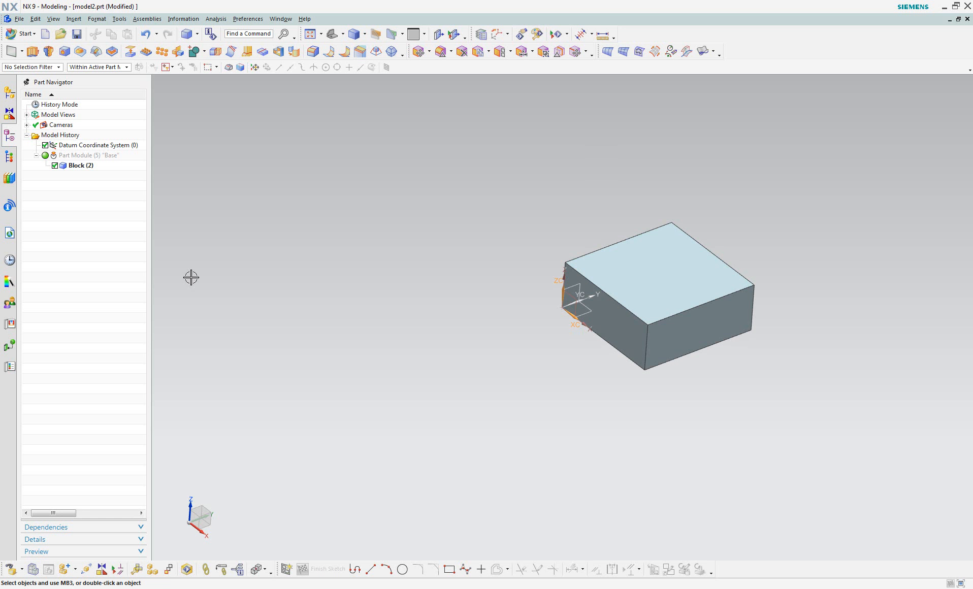
pyautogui.moveTo(543, 191); pyautogui.dragTo(367, 177, button='middle')
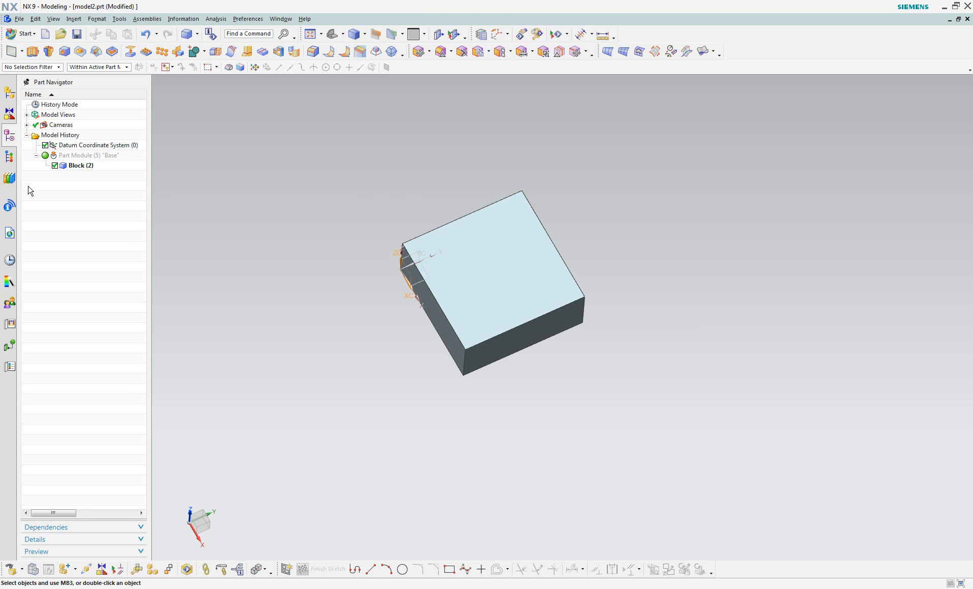
pyautogui.click(97, 19)
pyautogui.moveTo(129, 128)
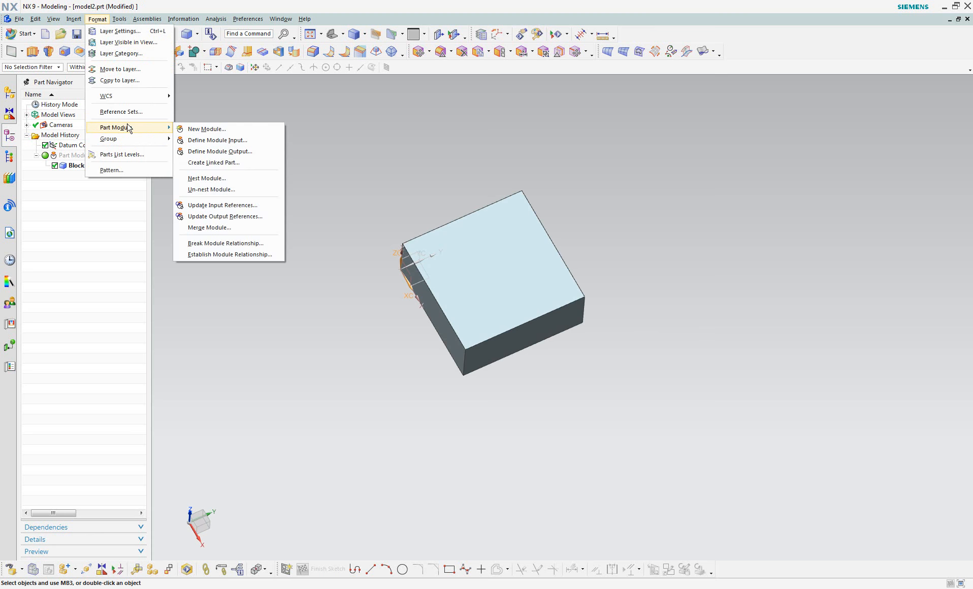
pyautogui.click(204, 151)
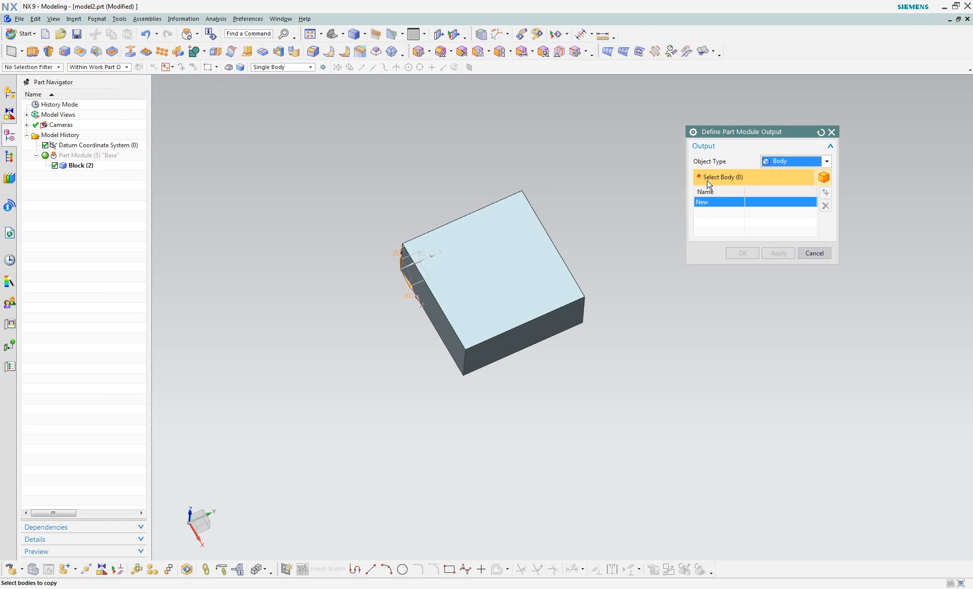
pyautogui.click(508, 271)
pyautogui.click(741, 253)
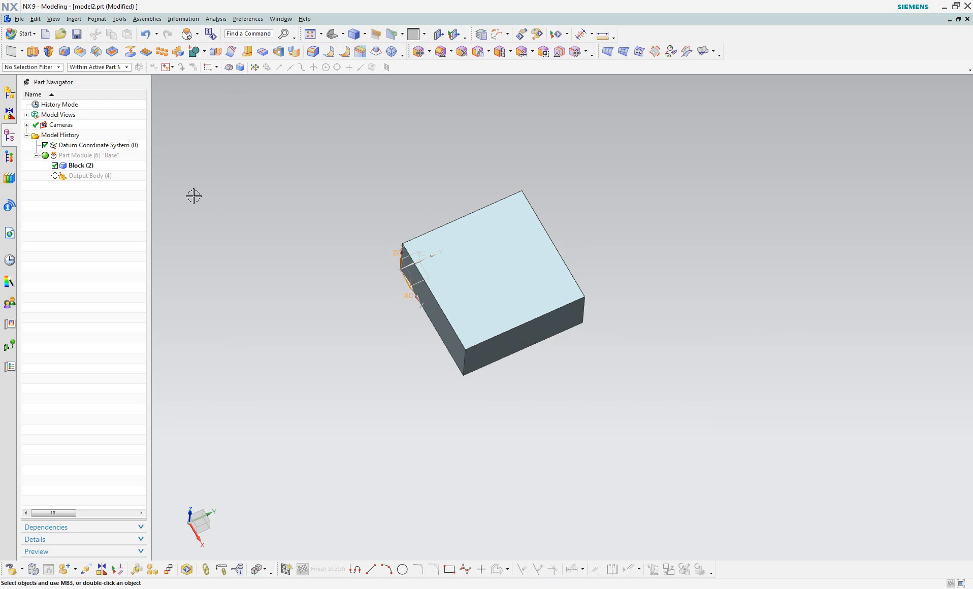
# Deactivate the Base module and create a new activated part module named blended
pyautogui.click(97, 19)
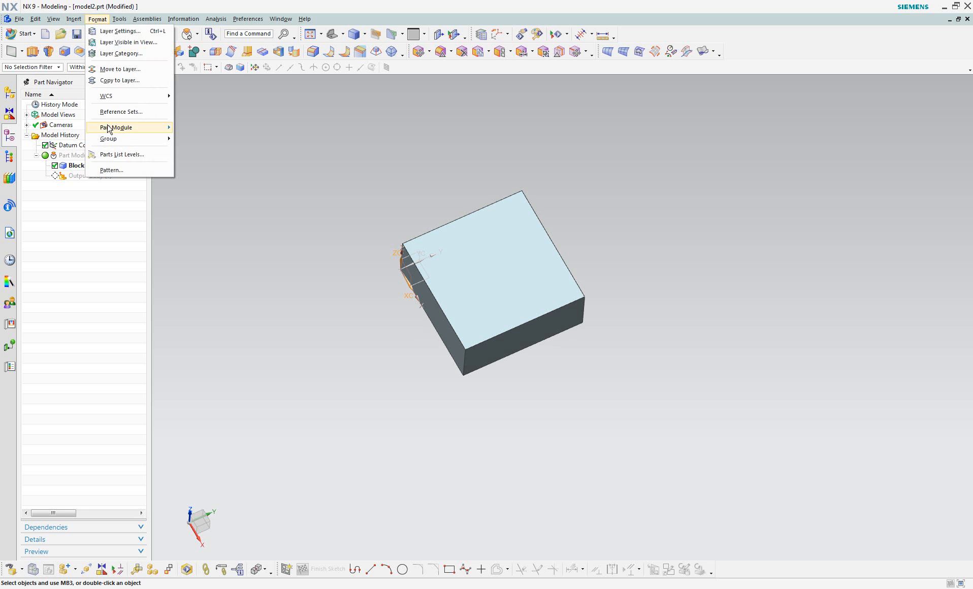
pyautogui.click(49, 157)
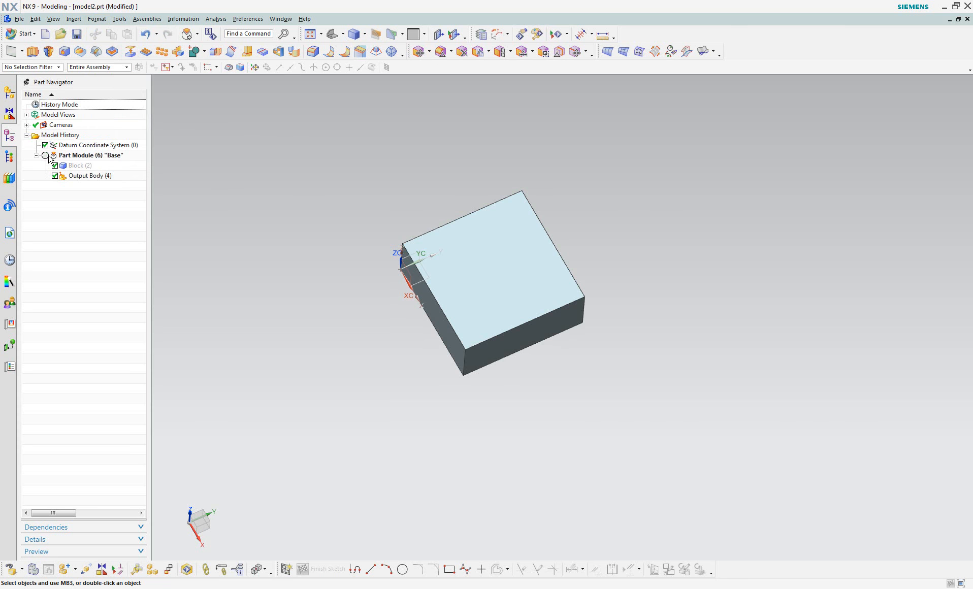
pyautogui.click(97, 19)
pyautogui.moveTo(124, 128)
pyautogui.click(232, 131)
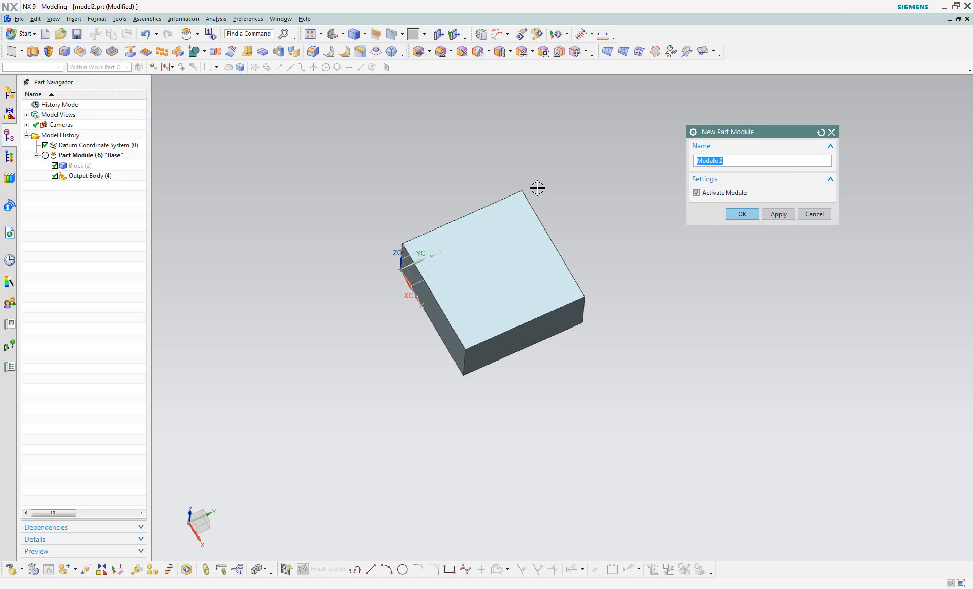
pyautogui.write('blended')
pyautogui.click(742, 214)
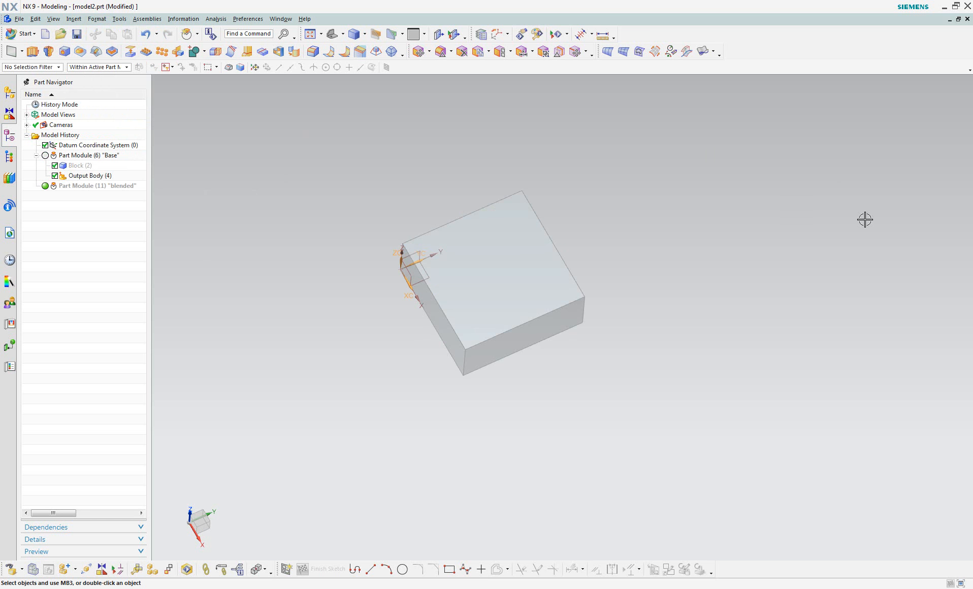
pyautogui.moveTo(432, 181); pyautogui.dragTo(417, 156, button='middle')
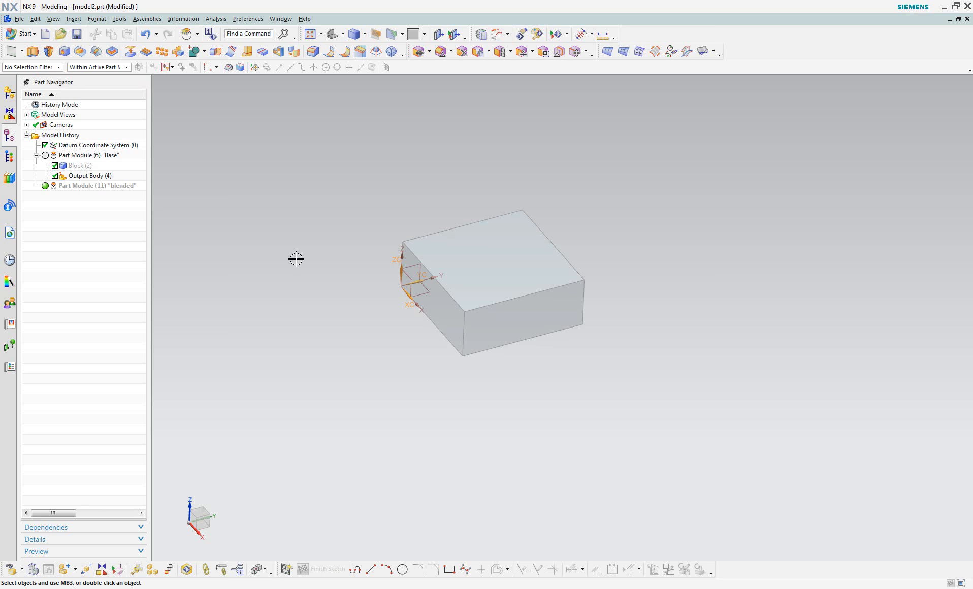
pyautogui.moveTo(506, 289); pyautogui.dragTo(501, 267, button='middle')
pyautogui.click(427, 298)
pyautogui.click(491, 333)
pyautogui.click(517, 264)
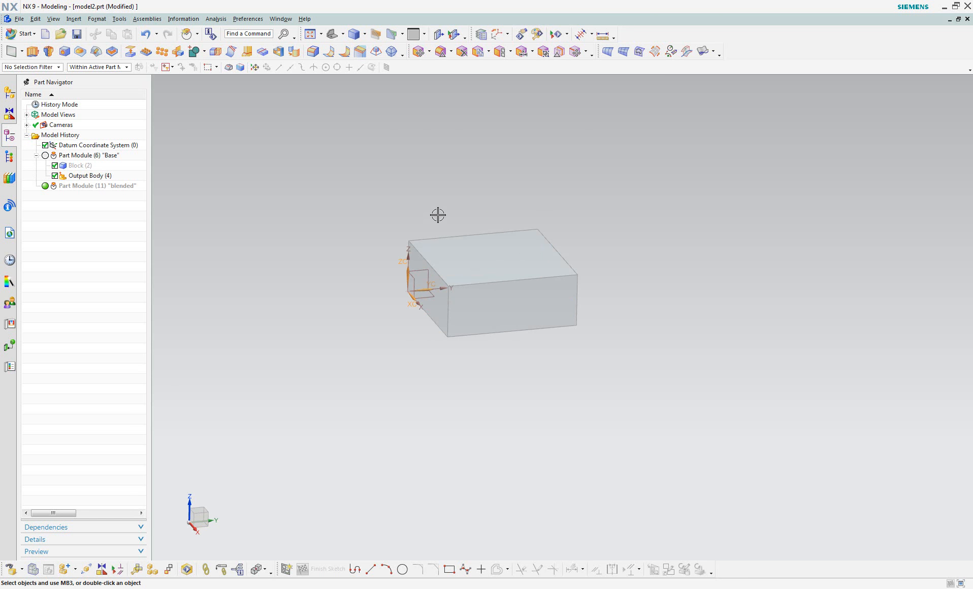
pyautogui.moveTo(418, 157); pyautogui.dragTo(421, 193, button='middle')
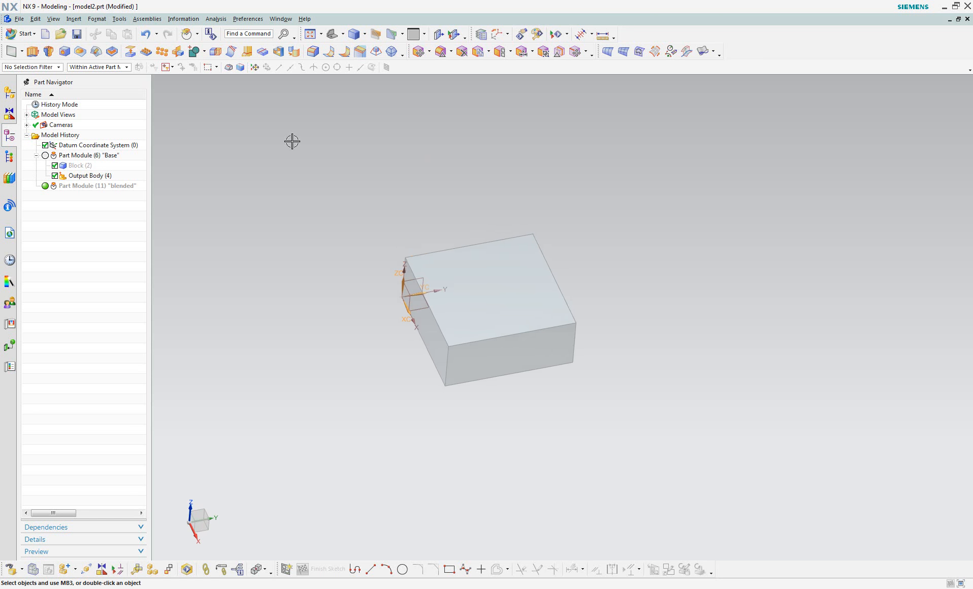
# Define the Base module's output body as a body input of the blended module
pyautogui.click(97, 19)
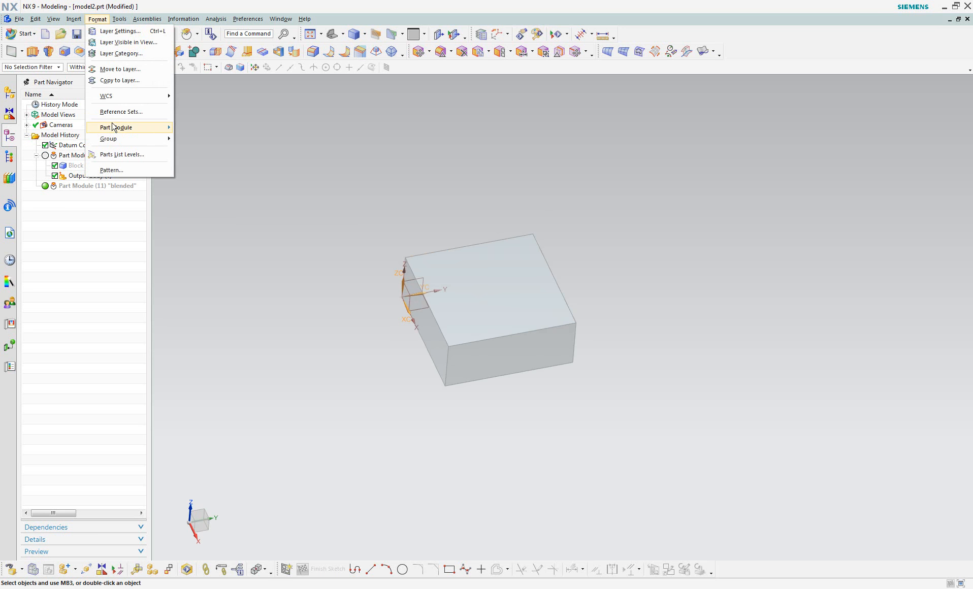
pyautogui.moveTo(119, 127)
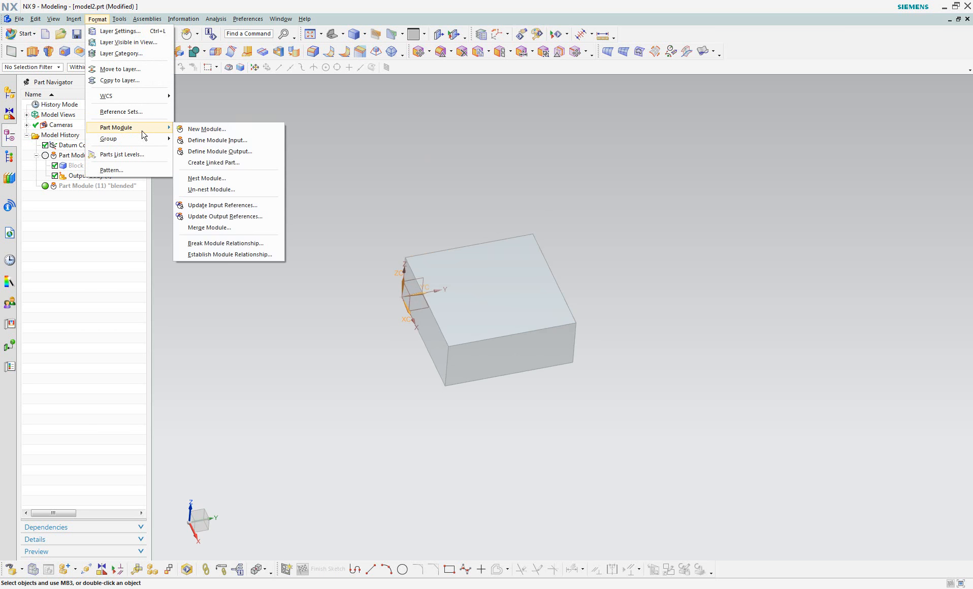
pyautogui.click(208, 141)
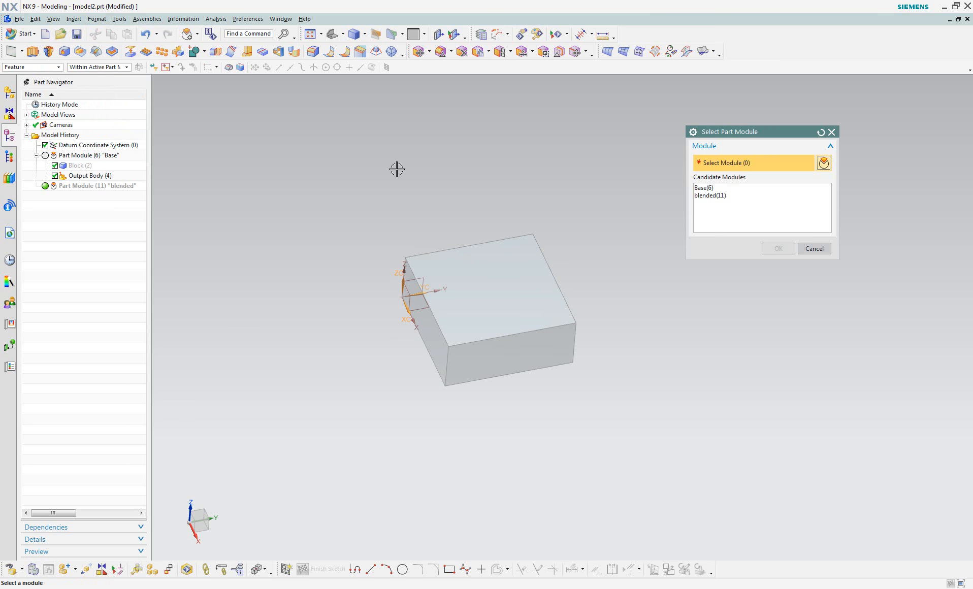
pyautogui.click(706, 197)
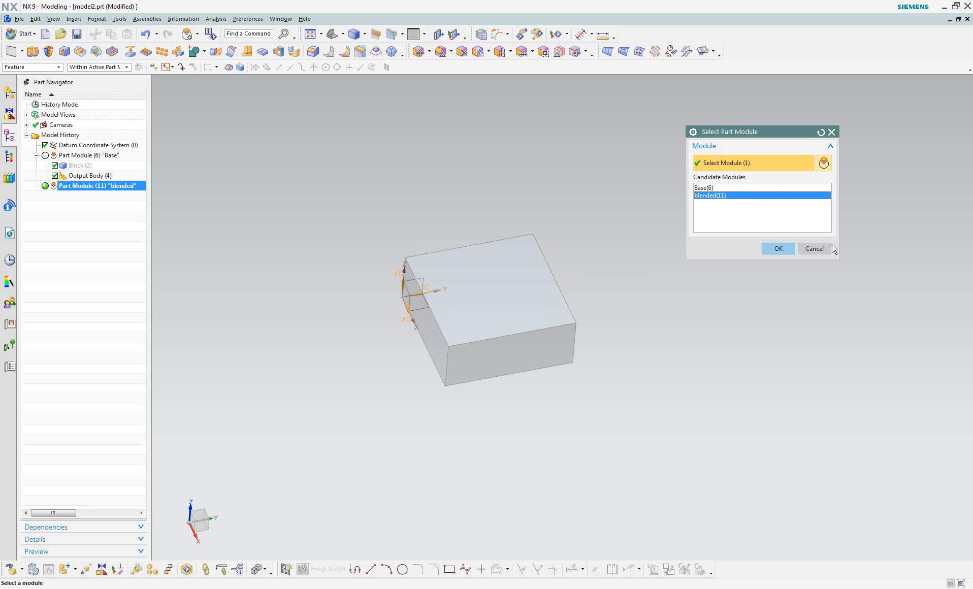
pyautogui.click(778, 249)
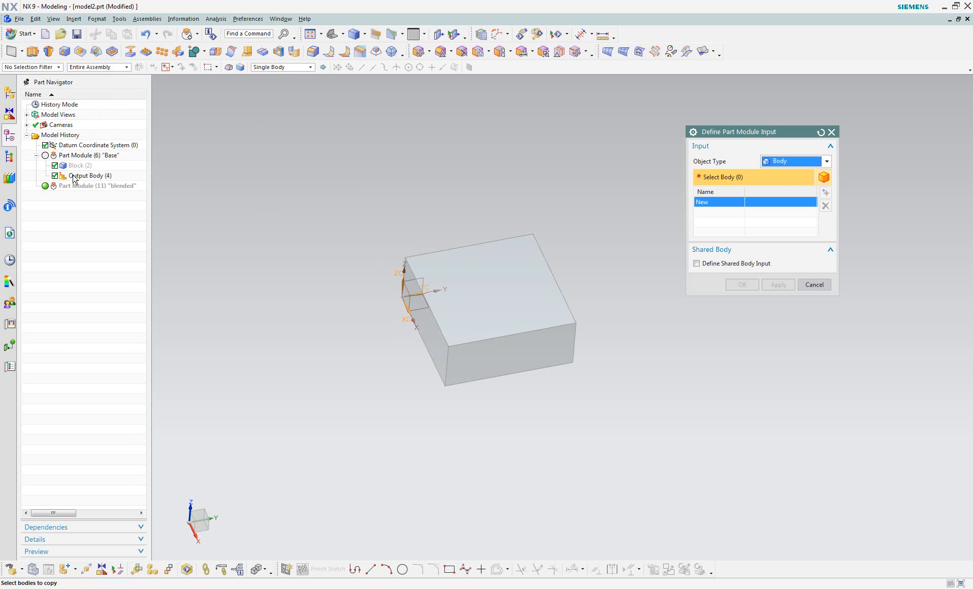
pyautogui.click(77, 176)
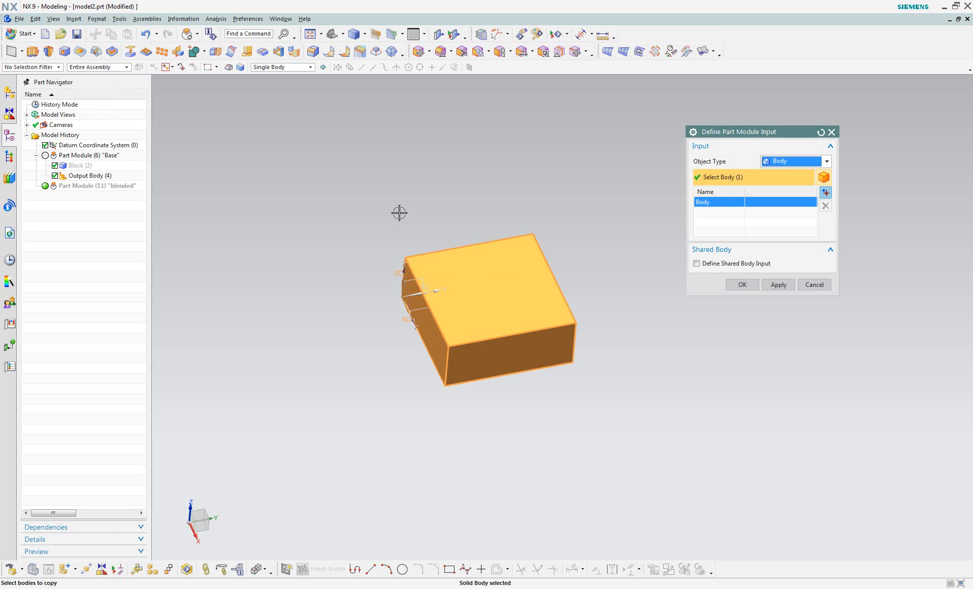
pyautogui.click(742, 285)
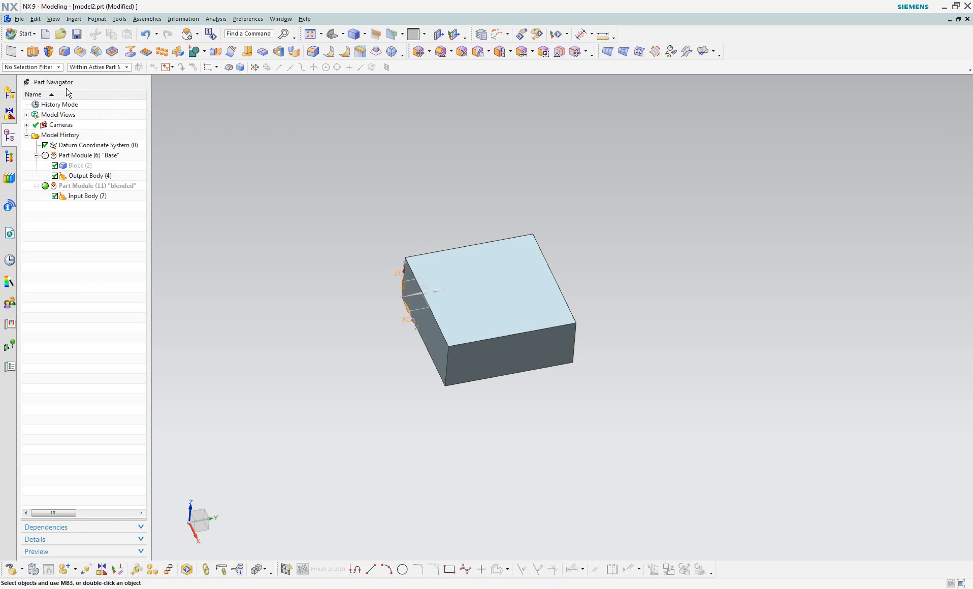
# Define the blended module's input body as its output body
pyautogui.click(97, 18)
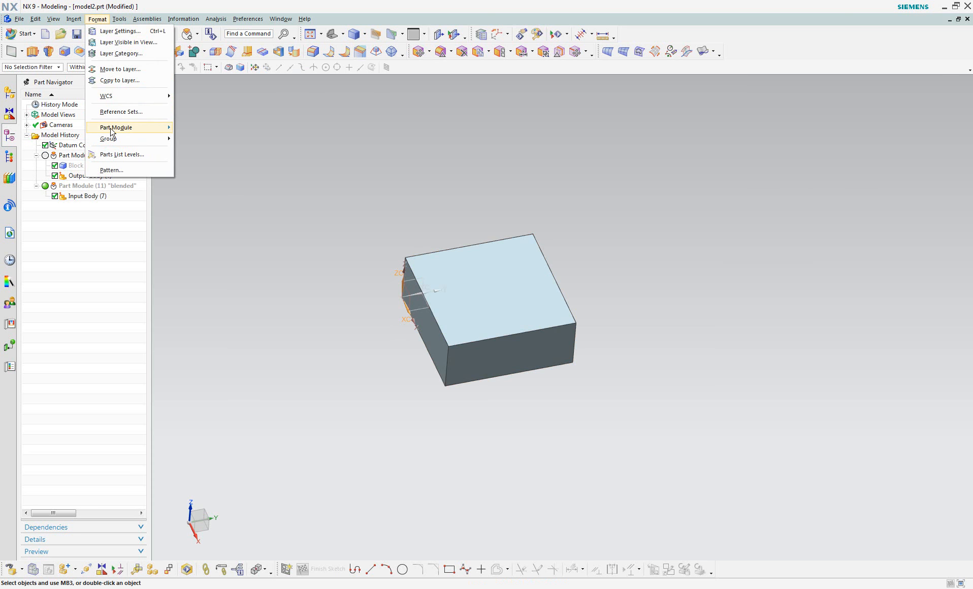
pyautogui.moveTo(111, 129)
pyautogui.click(214, 151)
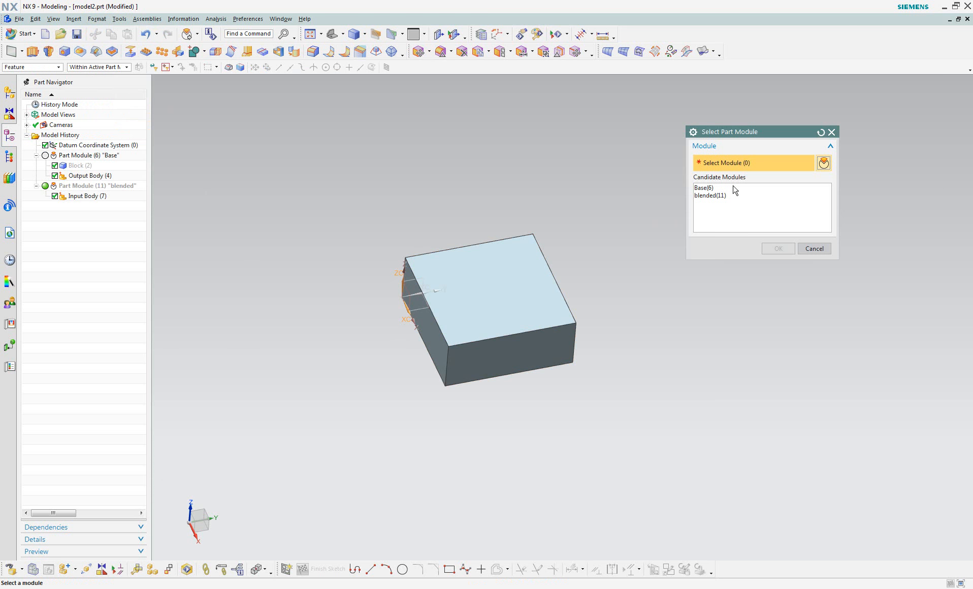
pyautogui.click(705, 196)
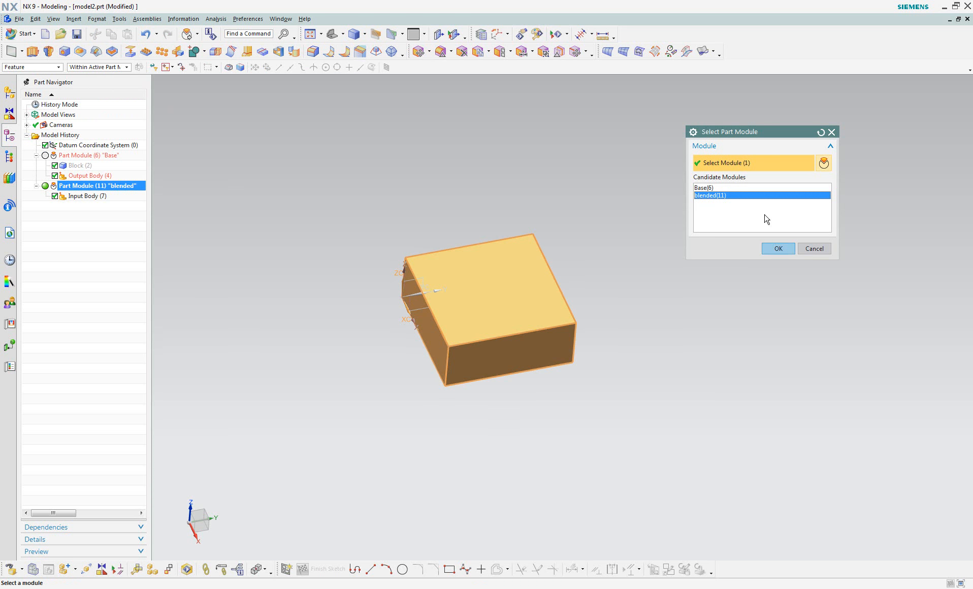
pyautogui.click(774, 248)
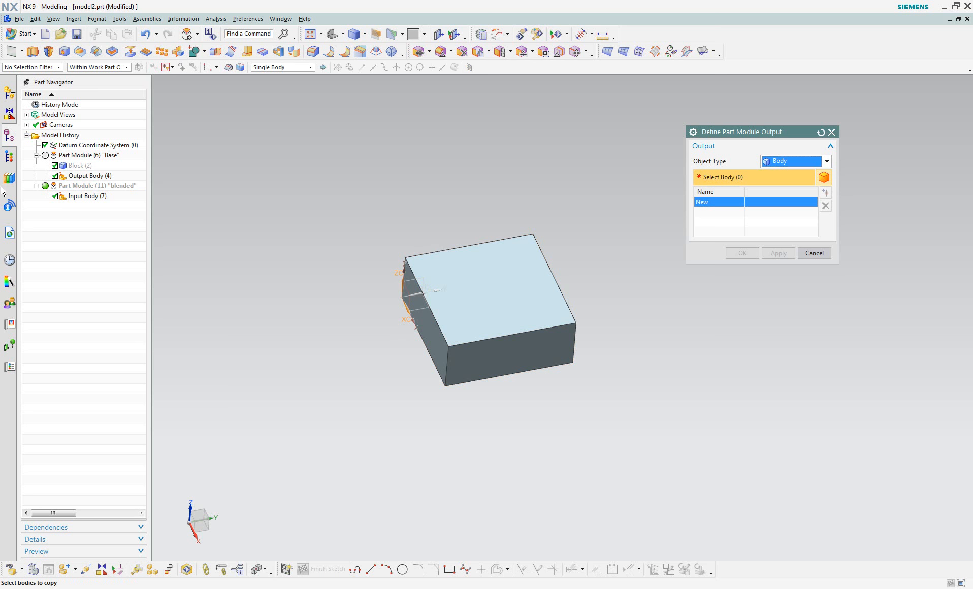
pyautogui.click(81, 197)
pyautogui.click(742, 254)
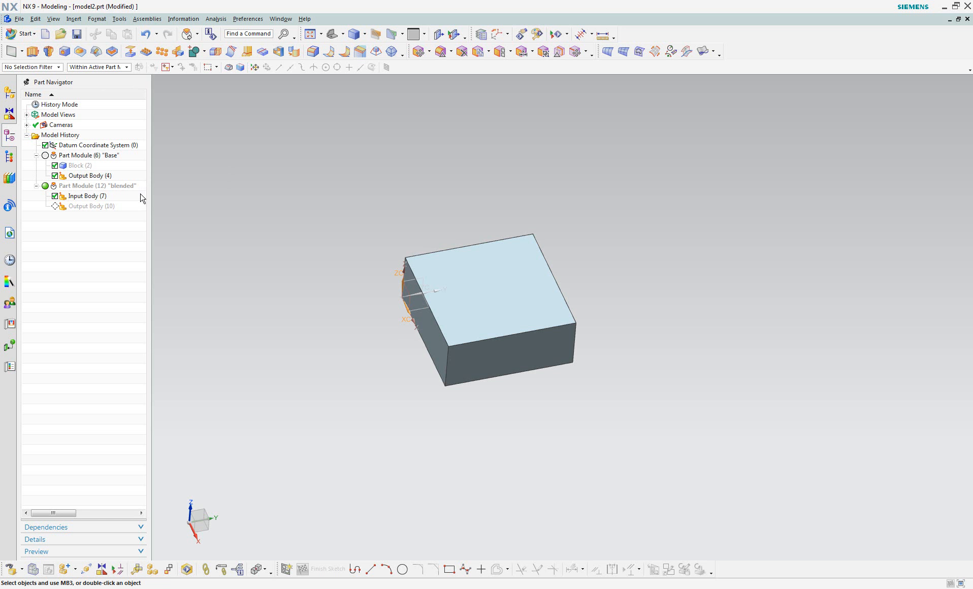
# Deactivate the blended module and create a new activated part module named Holes
pyautogui.click(37, 186)
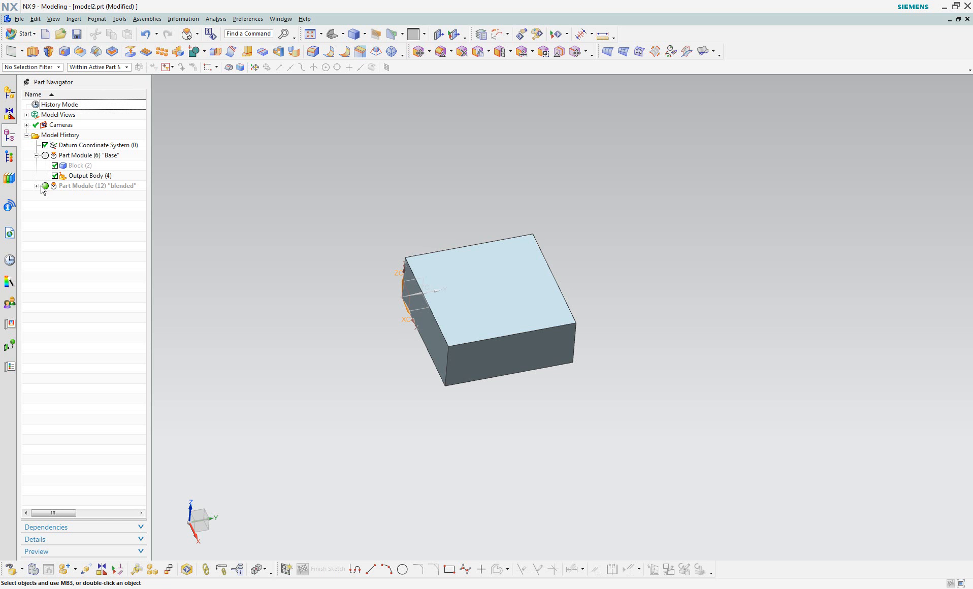
pyautogui.click(37, 186)
pyautogui.click(97, 19)
pyautogui.moveTo(113, 128)
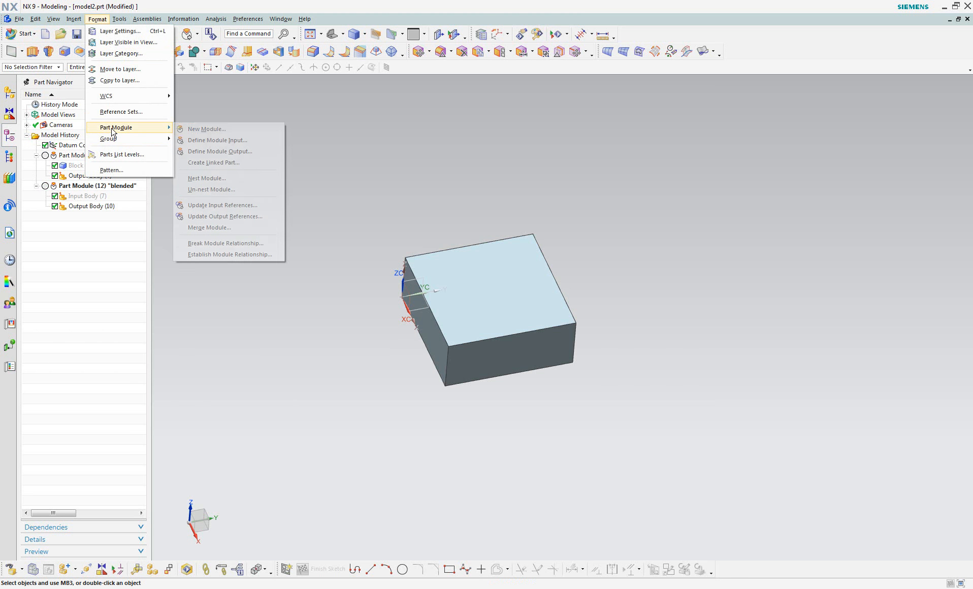
pyautogui.click(234, 130)
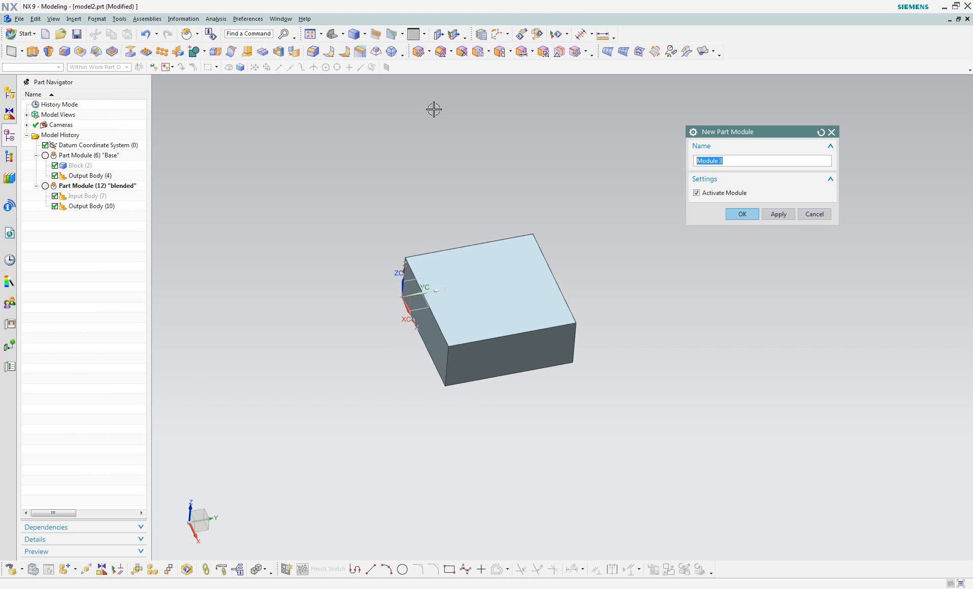
pyautogui.write('H')
pyautogui.click(757, 217)
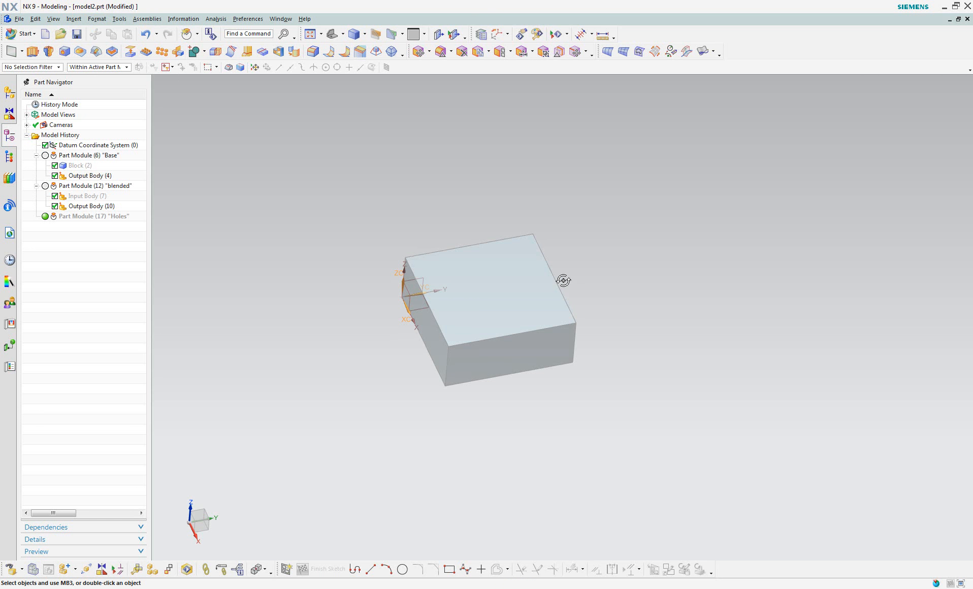
# Define the blended module's output body as a body input of the Holes module
pyautogui.moveTo(563, 278); pyautogui.dragTo(584, 272, button='middle')
pyautogui.click(97, 19)
pyautogui.moveTo(133, 128)
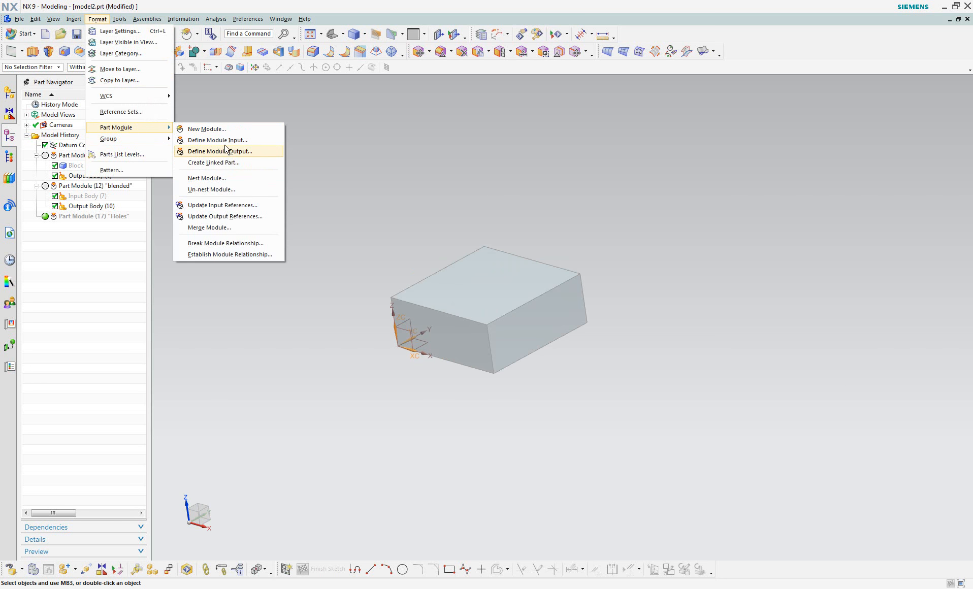
pyautogui.click(226, 151)
pyautogui.click(712, 203)
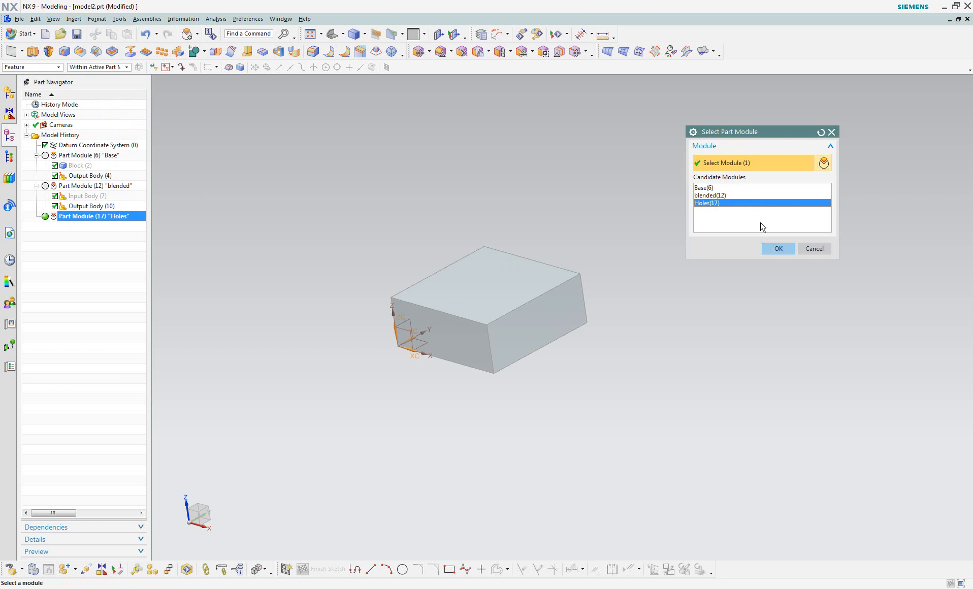
pyautogui.click(777, 249)
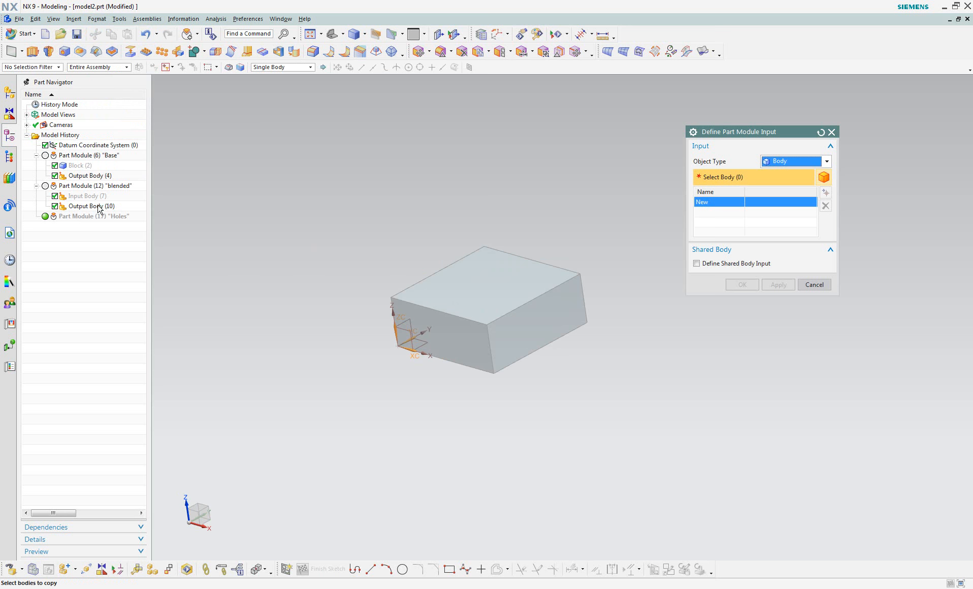
pyautogui.click(99, 206)
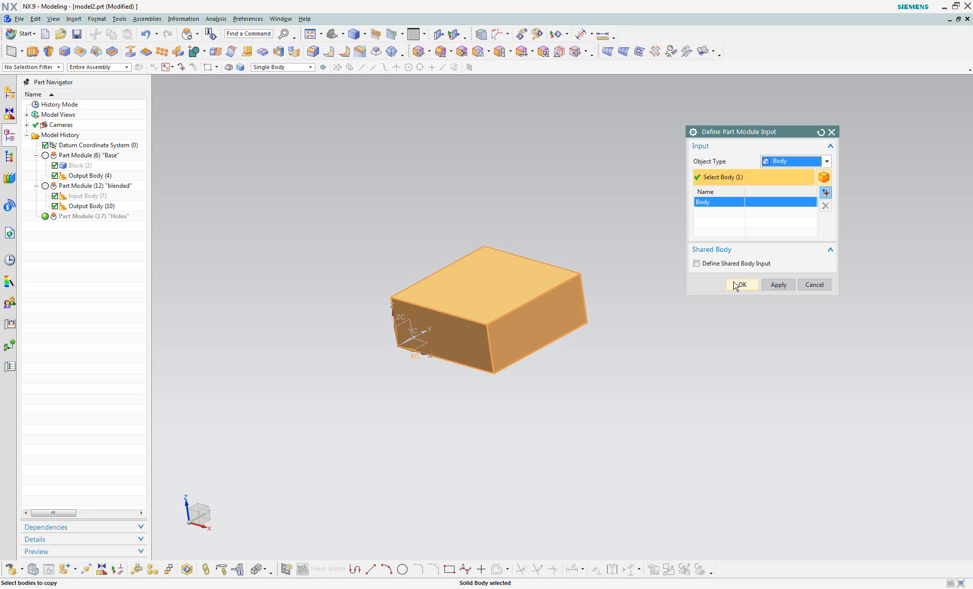
pyautogui.click(98, 206)
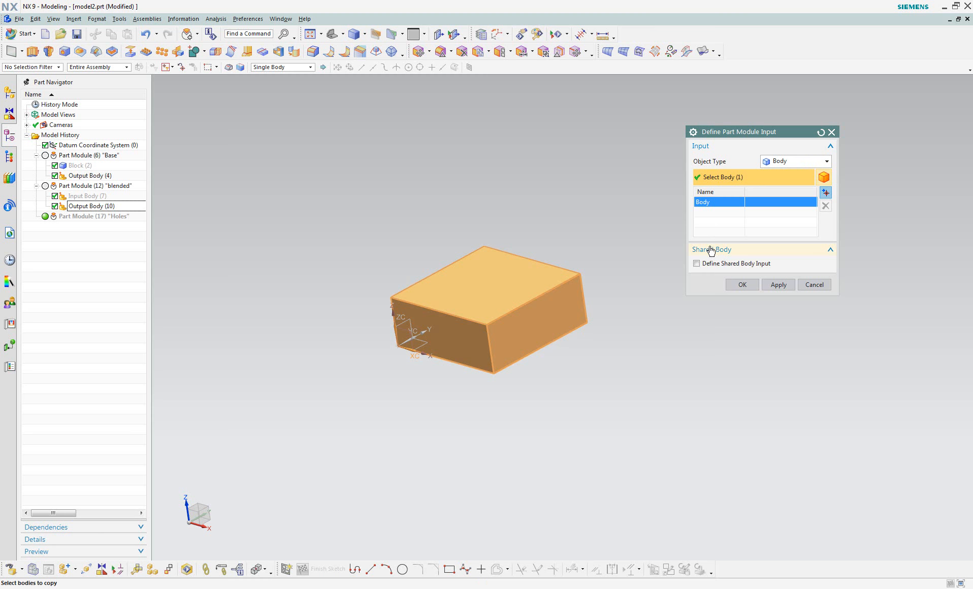
pyautogui.click(742, 285)
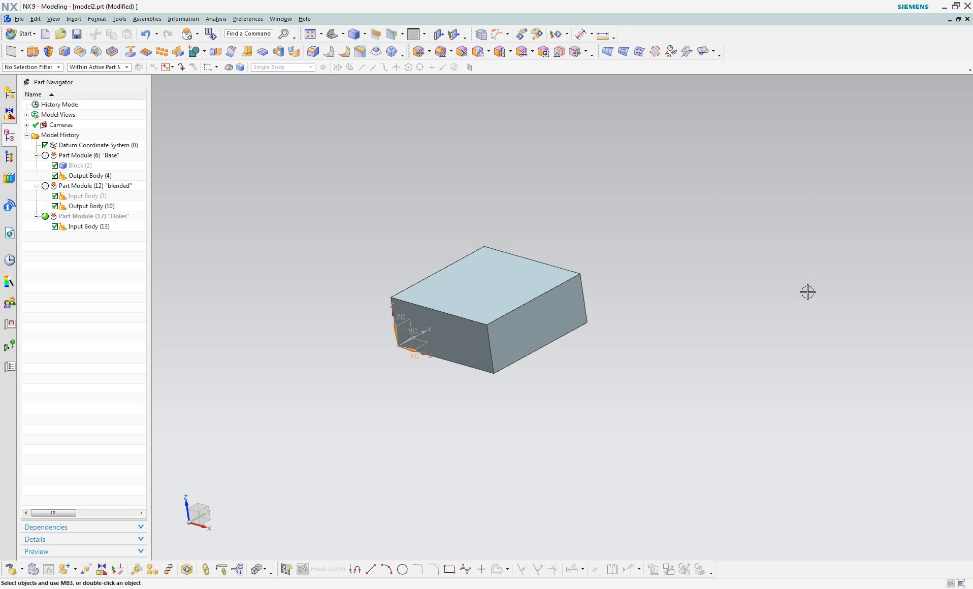
# Define the Holes module's input body as its output body
pyautogui.moveTo(509, 257); pyautogui.dragTo(492, 228, button='middle')
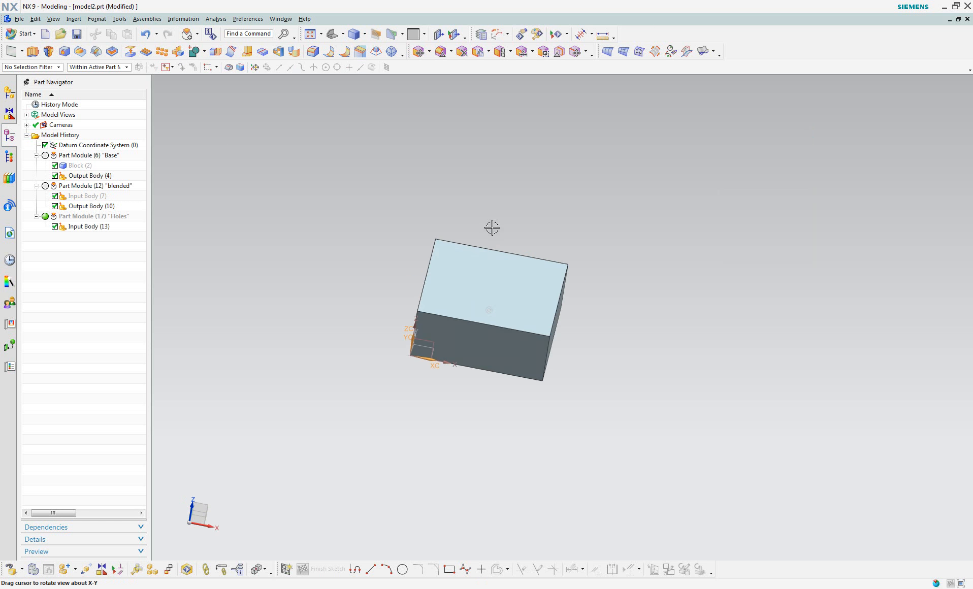
pyautogui.click(97, 19)
pyautogui.moveTo(132, 127)
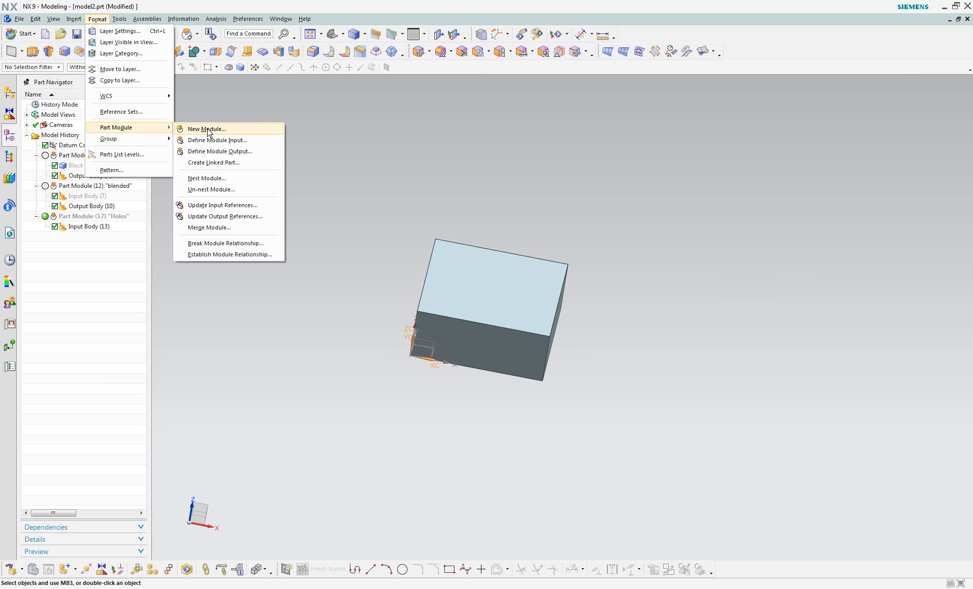
pyautogui.click(218, 152)
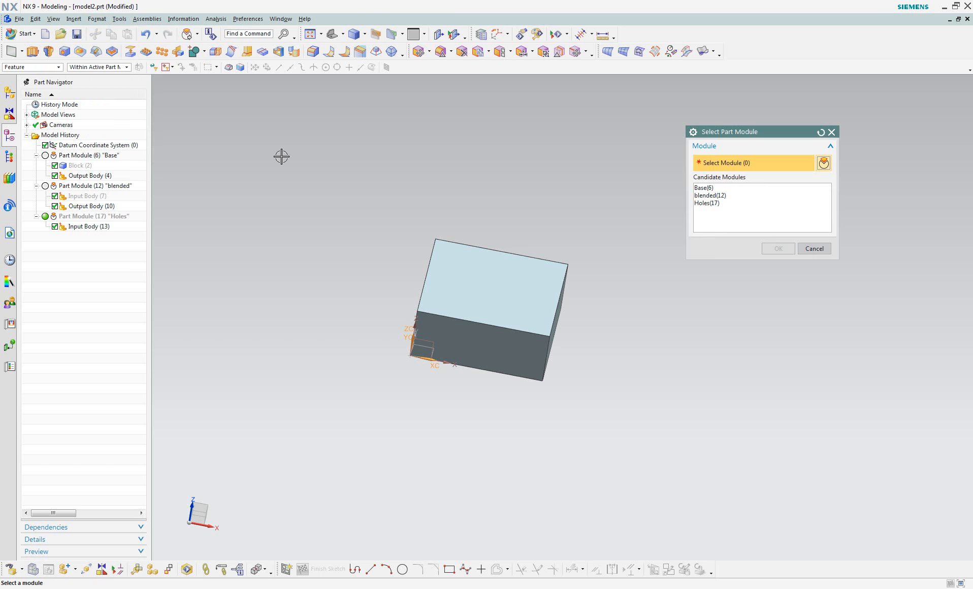
pyautogui.click(714, 203)
pyautogui.click(777, 248)
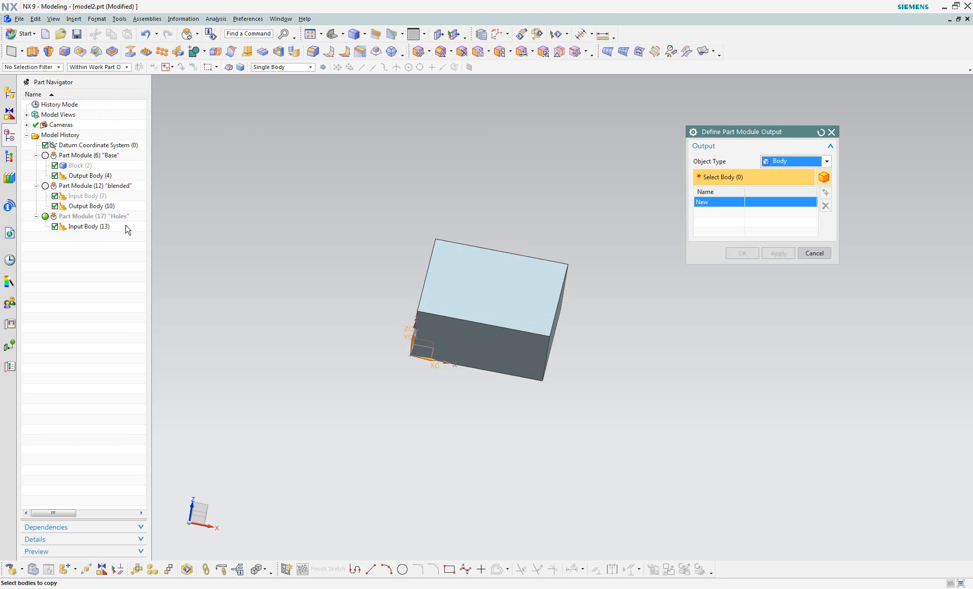
pyautogui.click(91, 227)
pyautogui.click(742, 253)
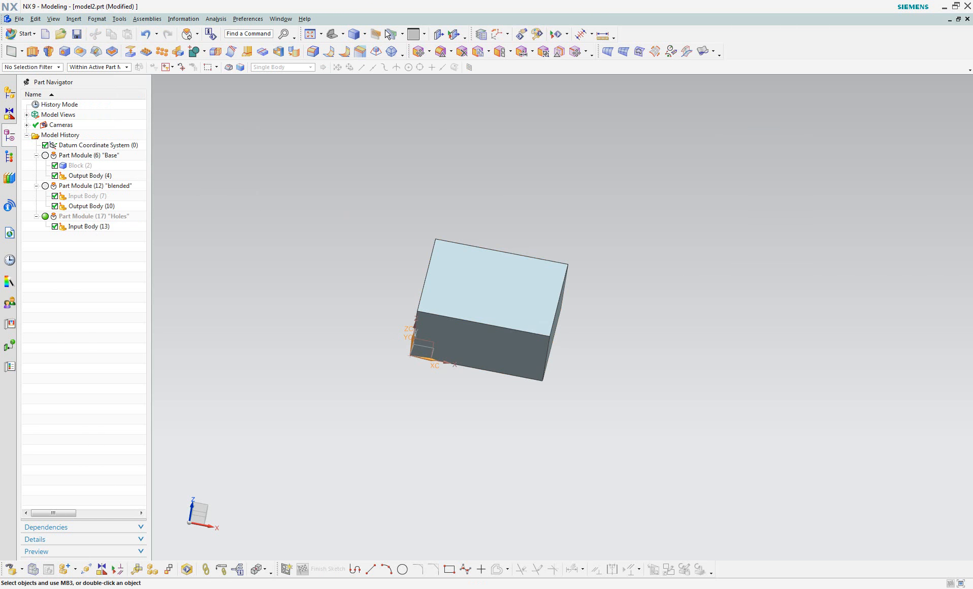
# Save the part and deactivate the Holes module
pyautogui.click(20, 18)
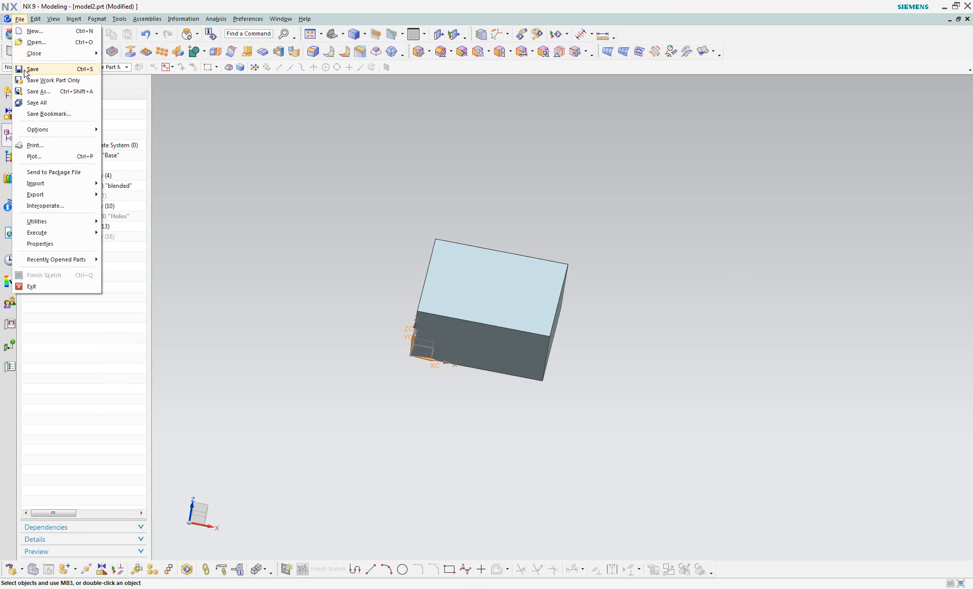
pyautogui.click(24, 72)
pyautogui.click(409, 219)
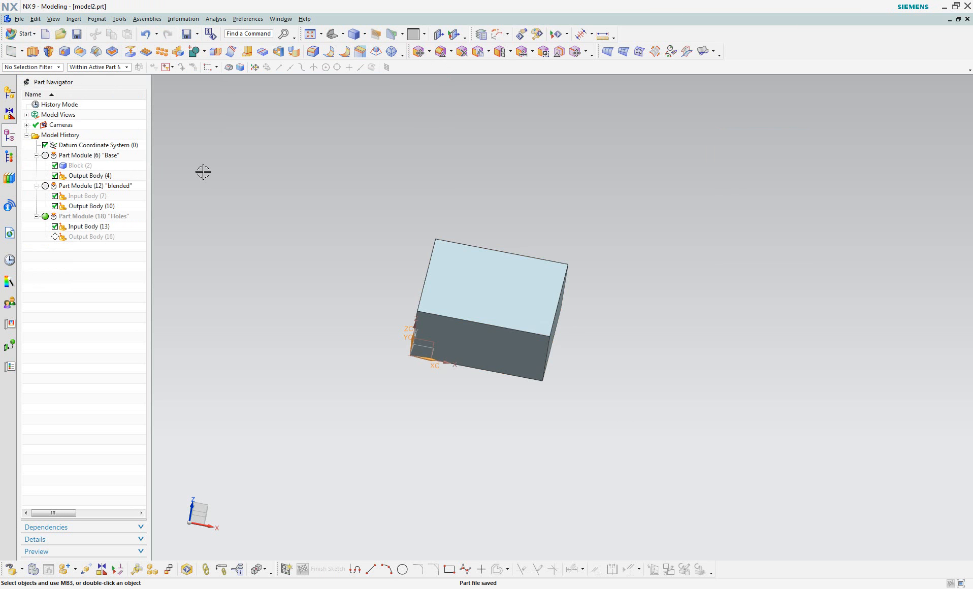
pyautogui.click(46, 216)
# Create a linked part from the blended module using the Model template, with the file name blended.prt
pyautogui.click(106, 189)
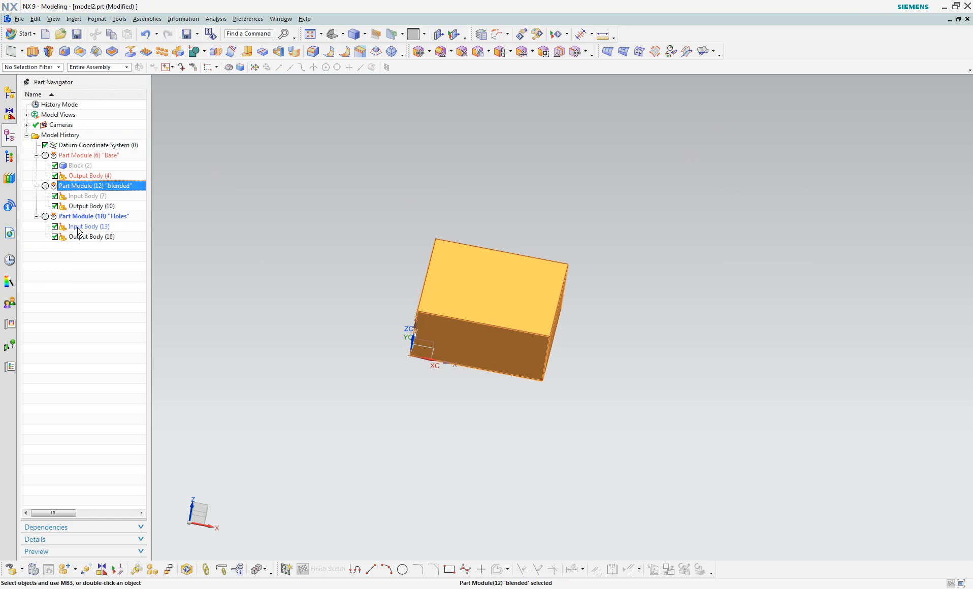
pyautogui.click(97, 19)
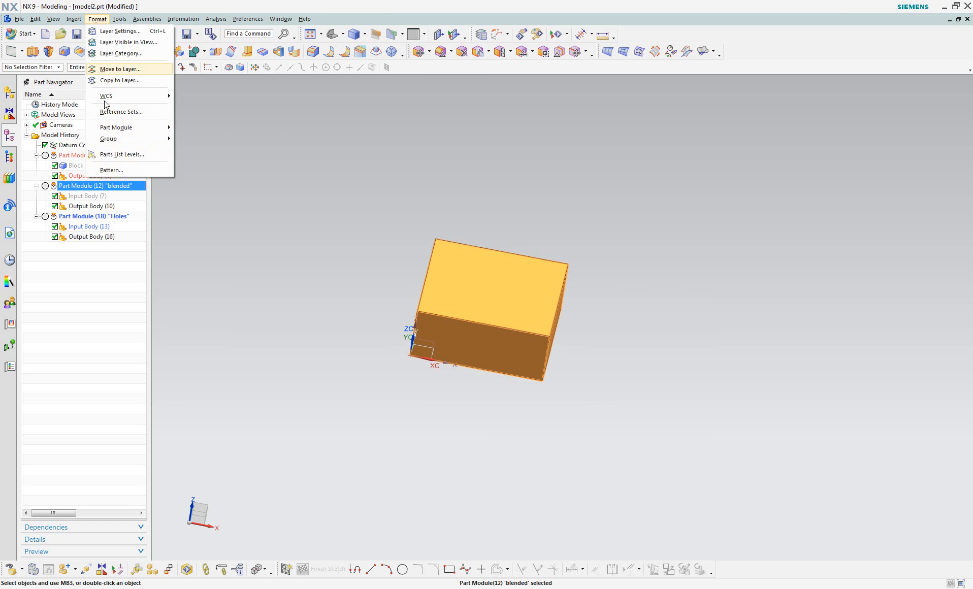
pyautogui.moveTo(117, 127)
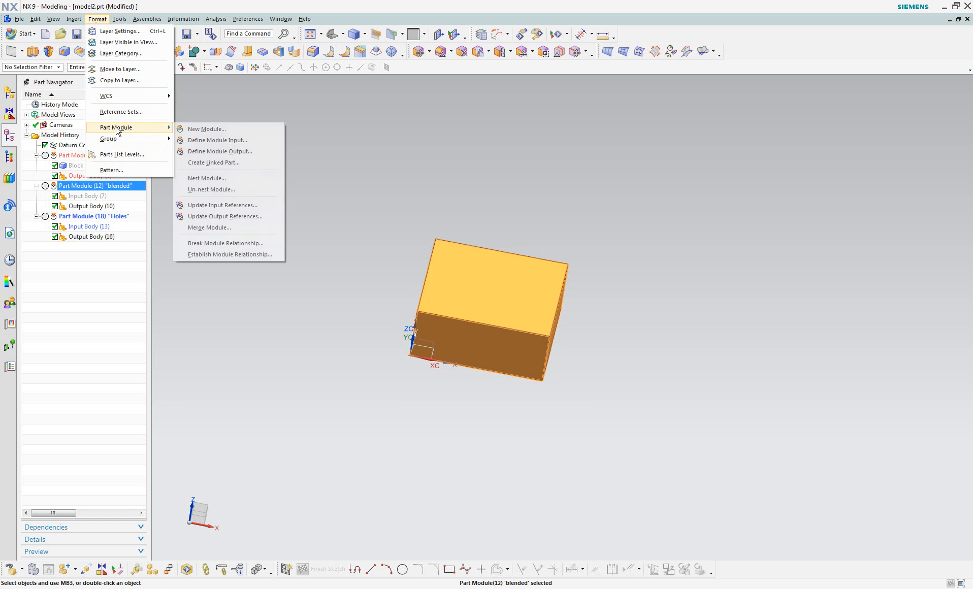
pyautogui.click(236, 162)
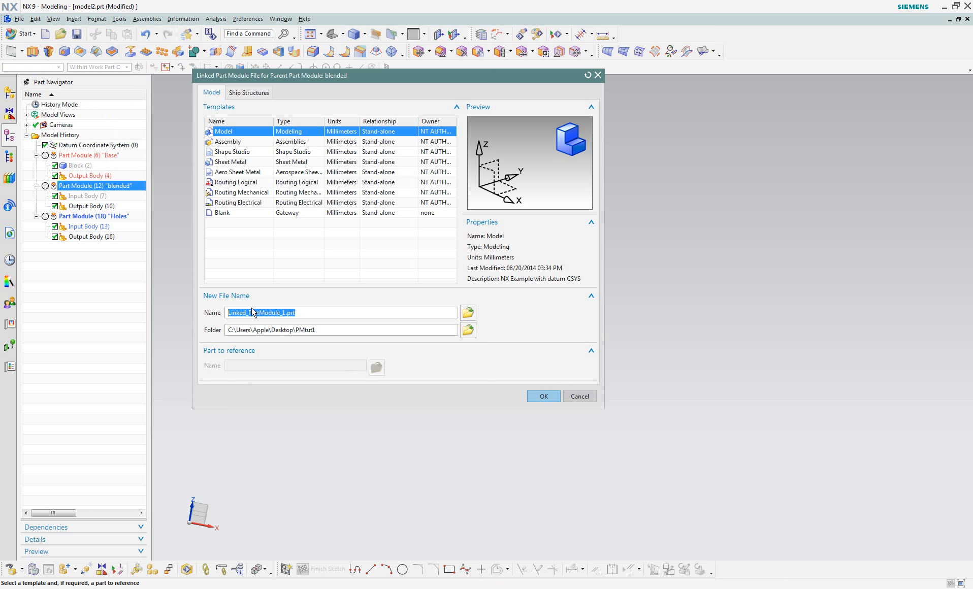
pyautogui.click(249, 313)
pyautogui.moveTo(287, 313); pyautogui.dragTo(100, 320)
pyautogui.write('blended')
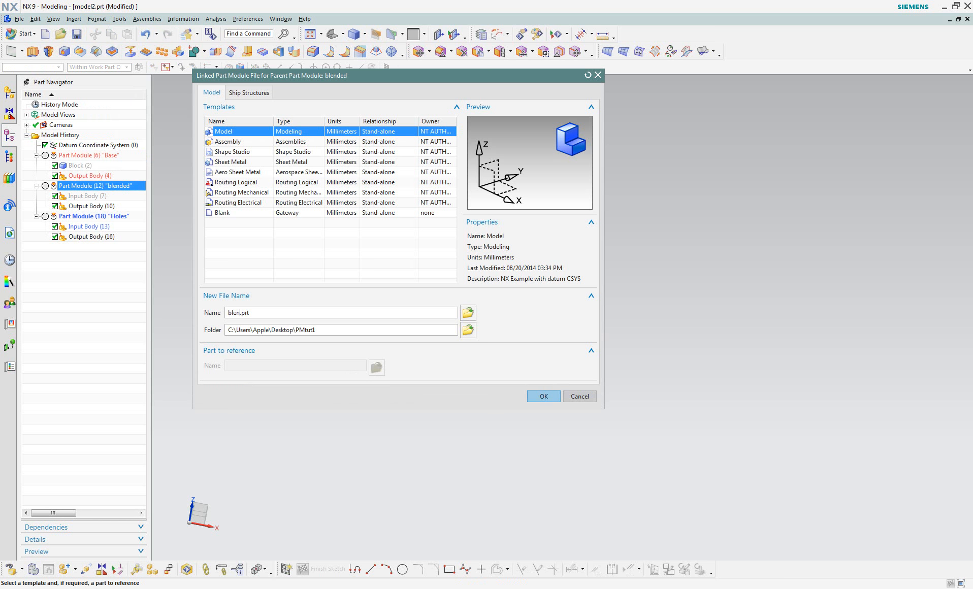
pyautogui.press('Return')
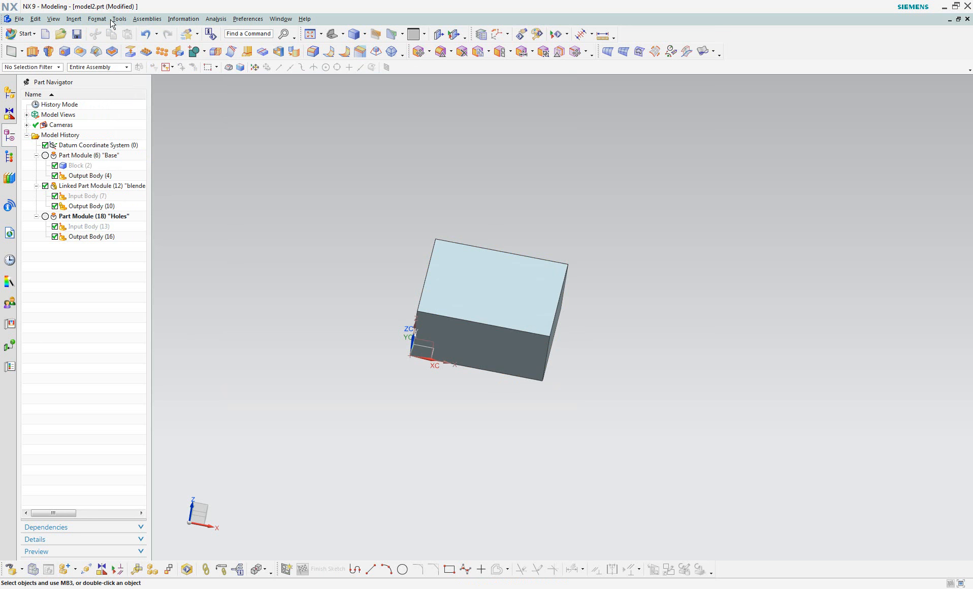
# Create a linked part from the Holes module with the file name holes.prt
pyautogui.click(84, 220)
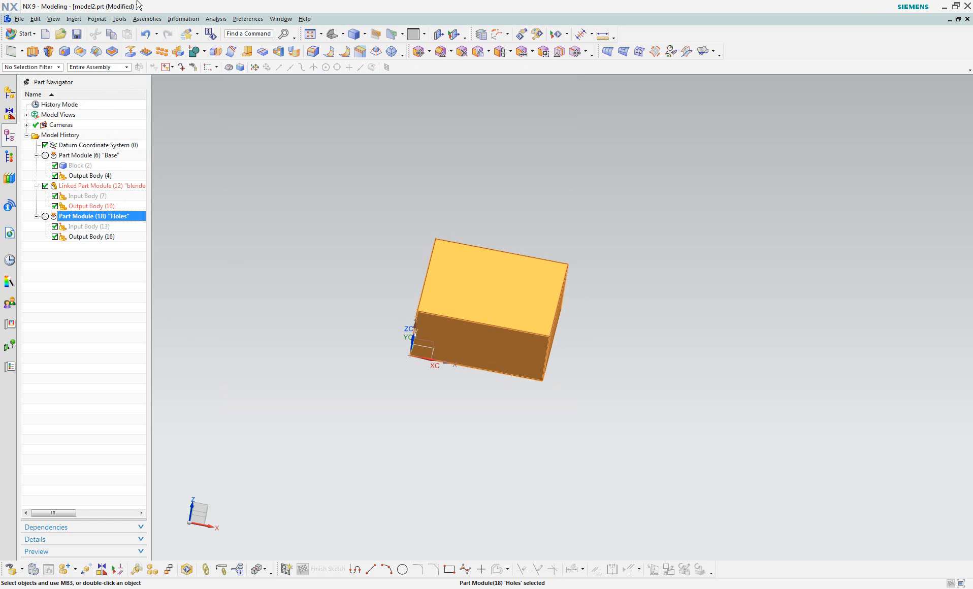
pyautogui.click(97, 19)
pyautogui.moveTo(121, 128)
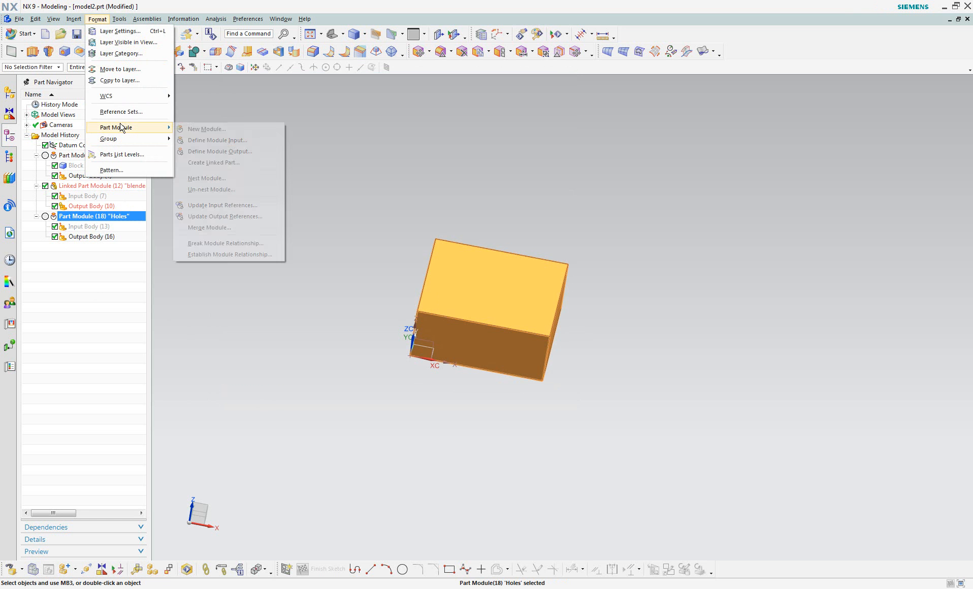
pyautogui.click(223, 162)
pyautogui.write('holes')
pyautogui.press('Return')
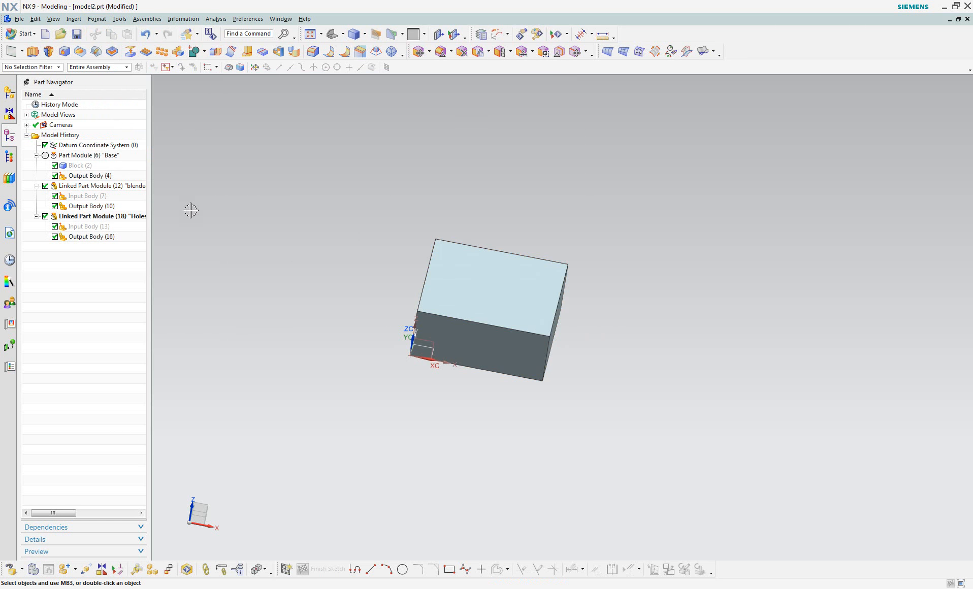
# Save all open parts and close blended.prt and holes.prt
pyautogui.click(24, 31)
pyautogui.click(39, 102)
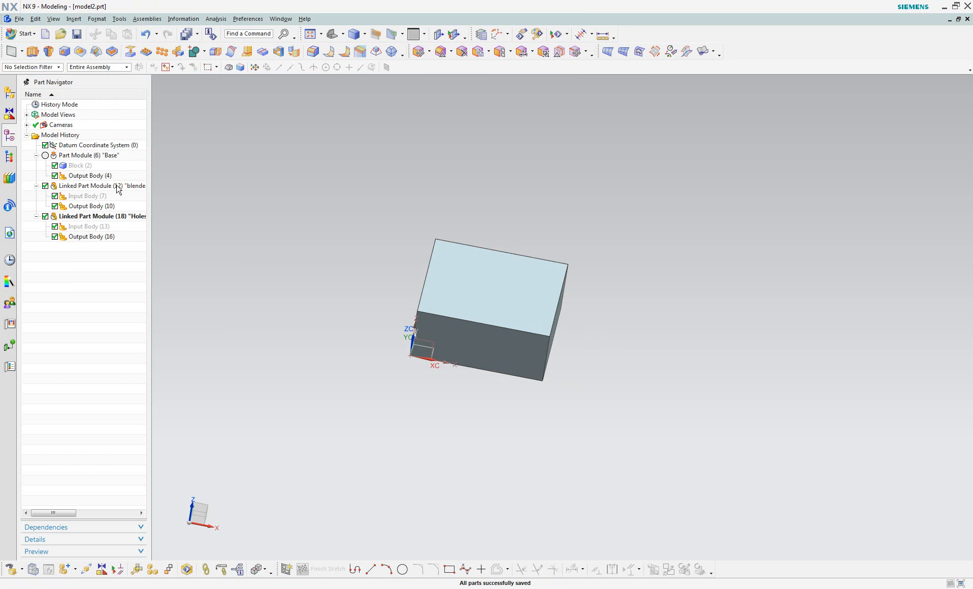
pyautogui.click(18, 19)
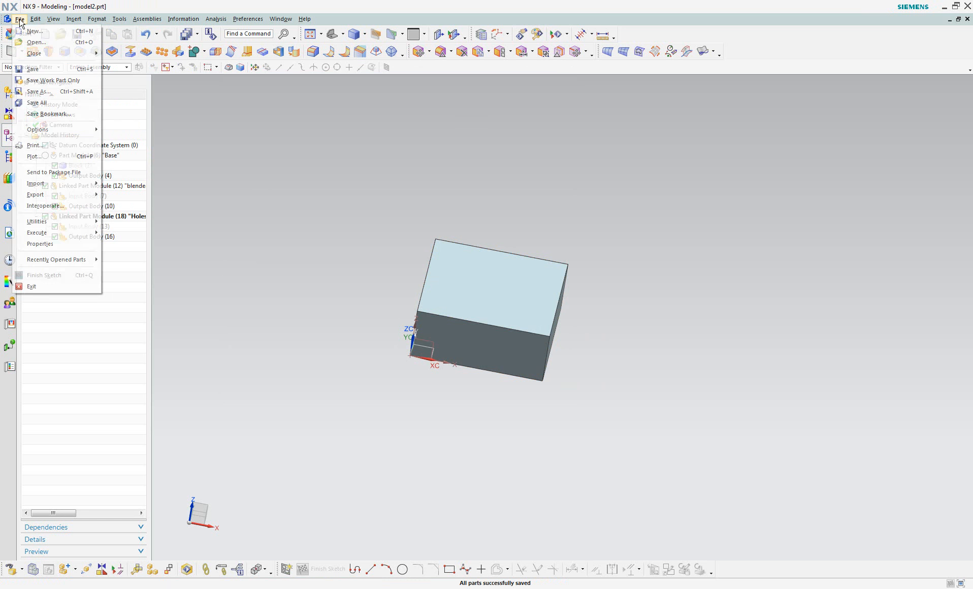
pyautogui.moveTo(61, 53)
pyautogui.click(152, 67)
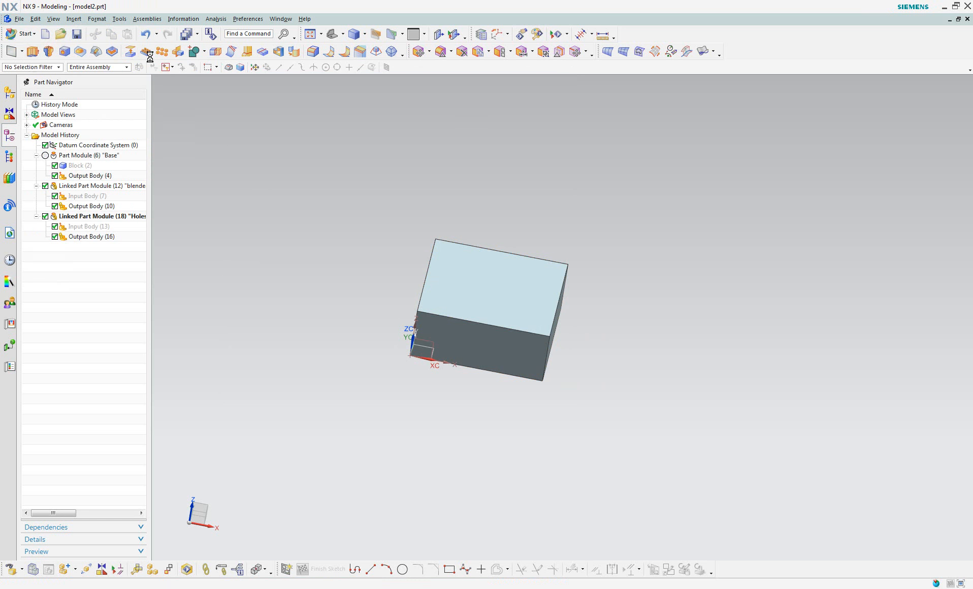
pyautogui.click(716, 201)
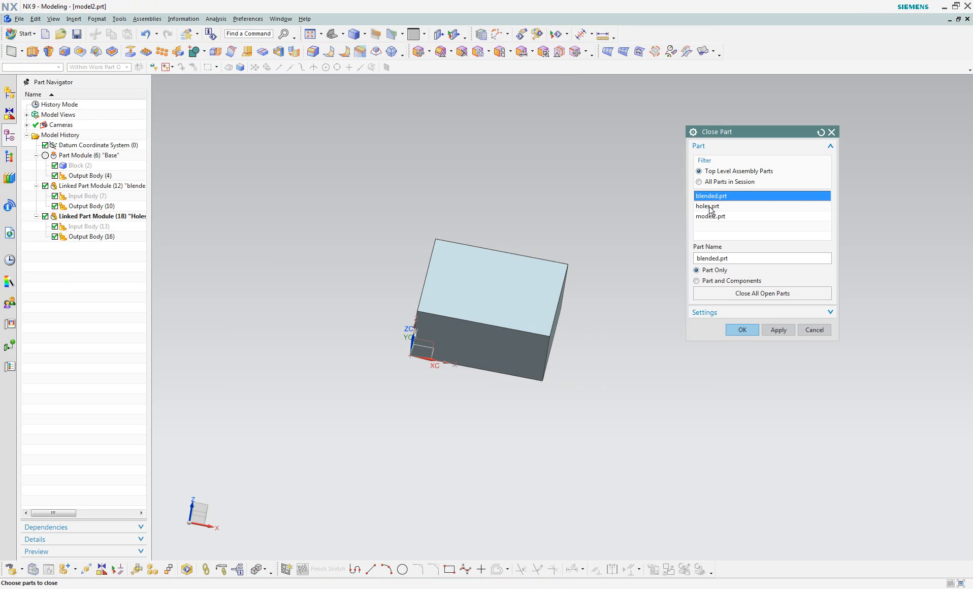
pyautogui.keyDown('ctrl'); pyautogui.click(710, 206); pyautogui.keyUp('ctrl')
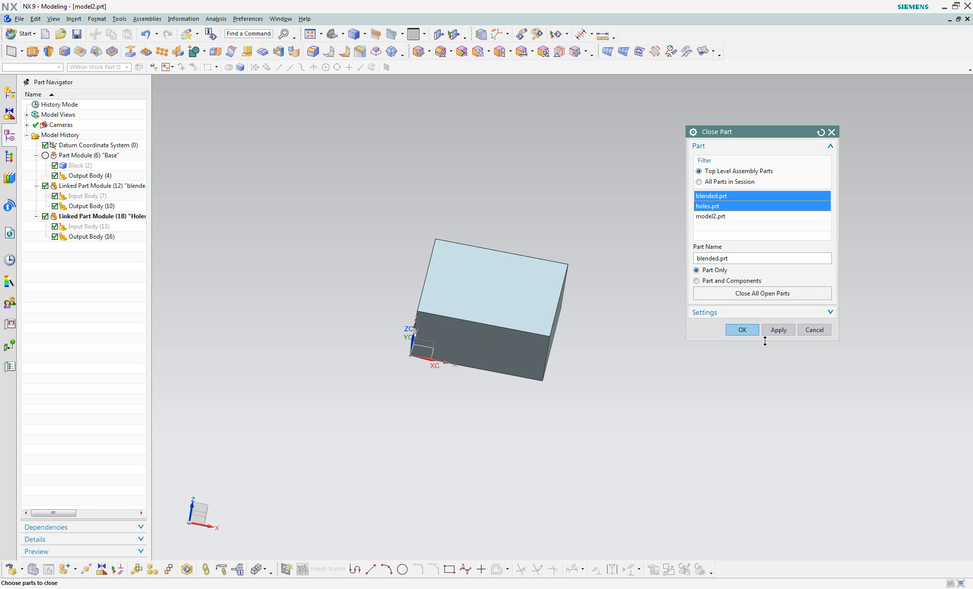
pyautogui.click(747, 331)
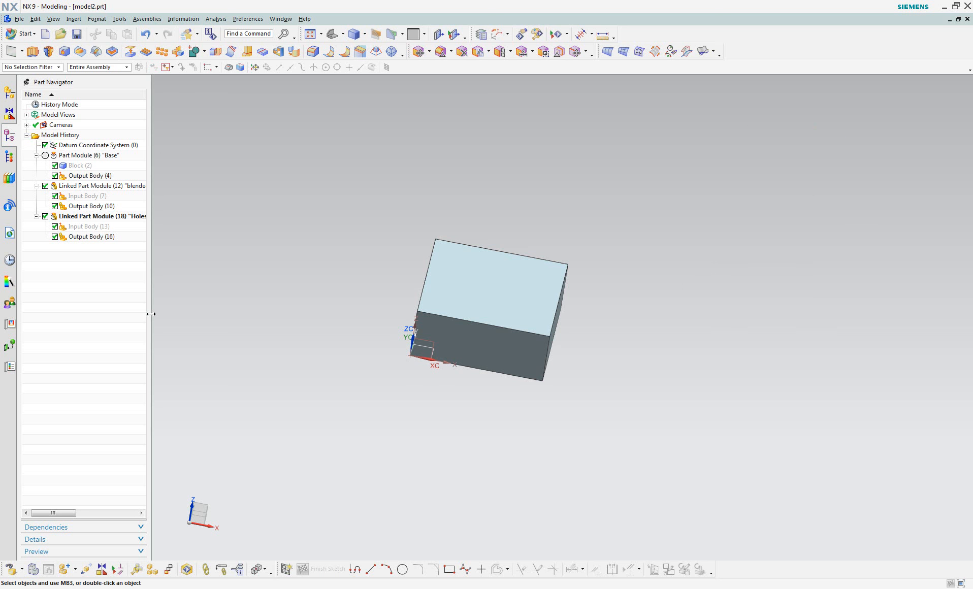
# Suppress the linked blended module and unsuppress it again
pyautogui.click(46, 186)
pyautogui.click(46, 186)
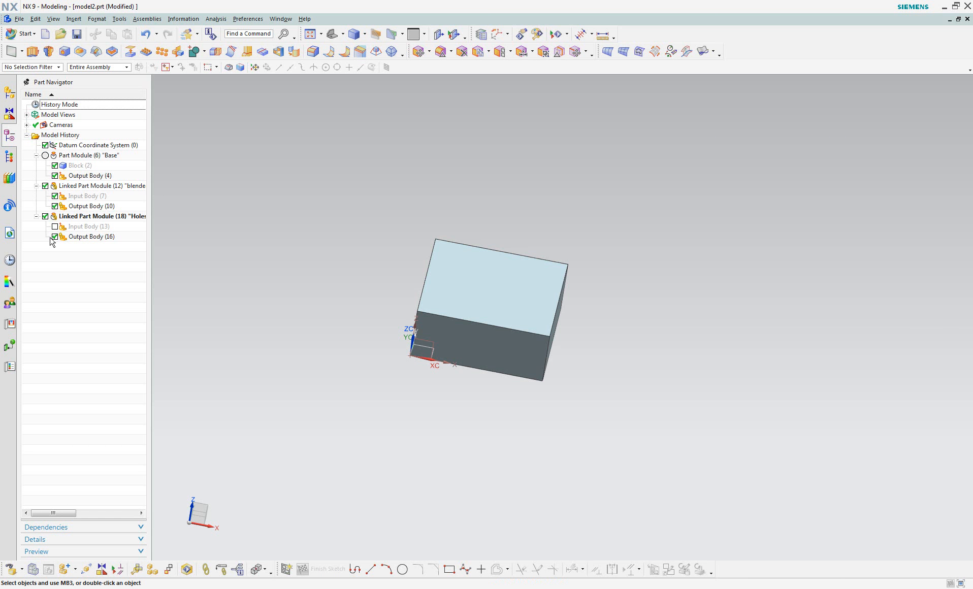
# Switch to the second NX session and open blended.prt from the PMtut1 folder
pyautogui.moveTo(424, 215); pyautogui.dragTo(460, 202, button='middle')
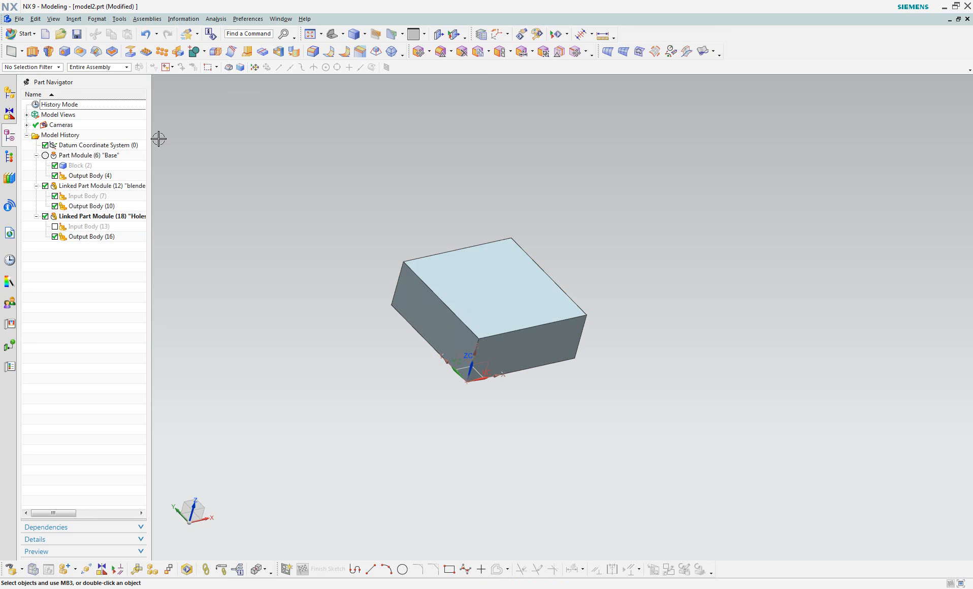
pyautogui.moveTo(239, 584)
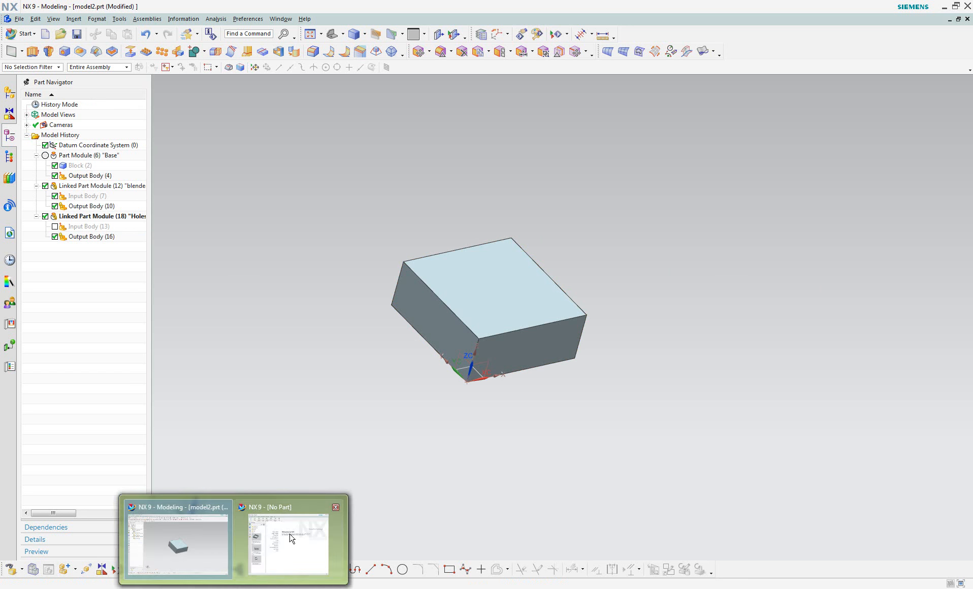
pyautogui.click(294, 537)
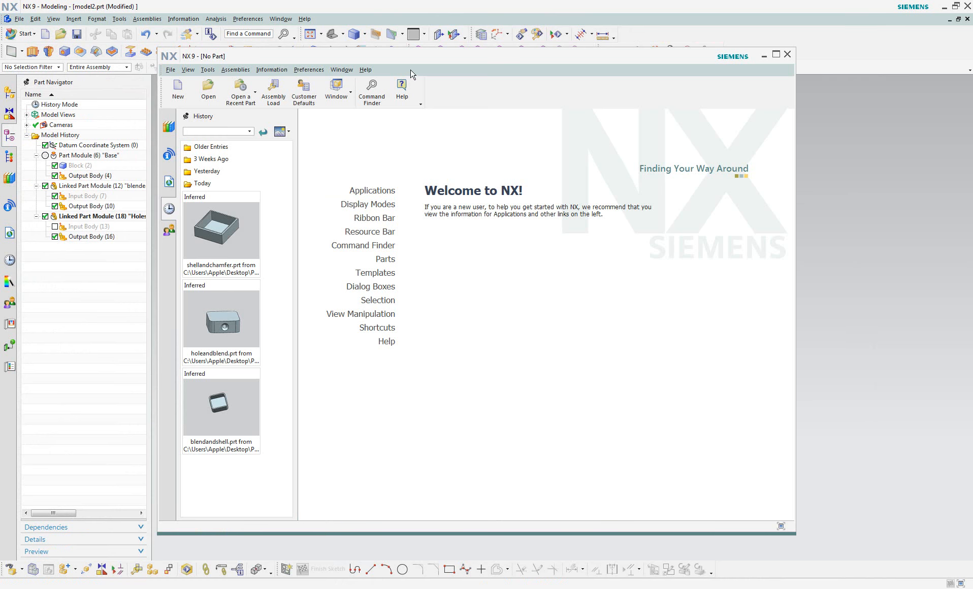
pyautogui.moveTo(407, 62); pyautogui.dragTo(474, 87)
pyautogui.click(274, 112)
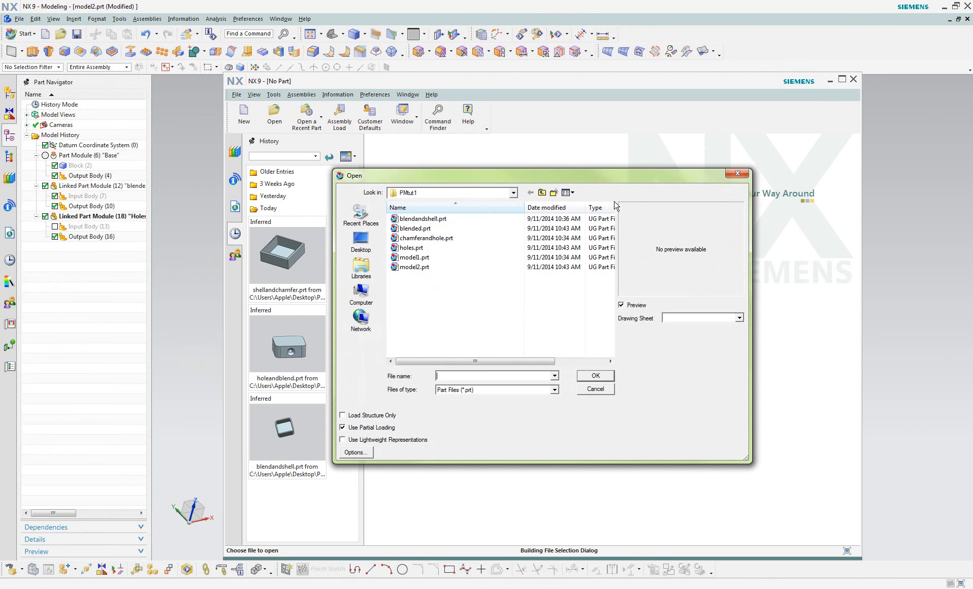
pyautogui.click(422, 229)
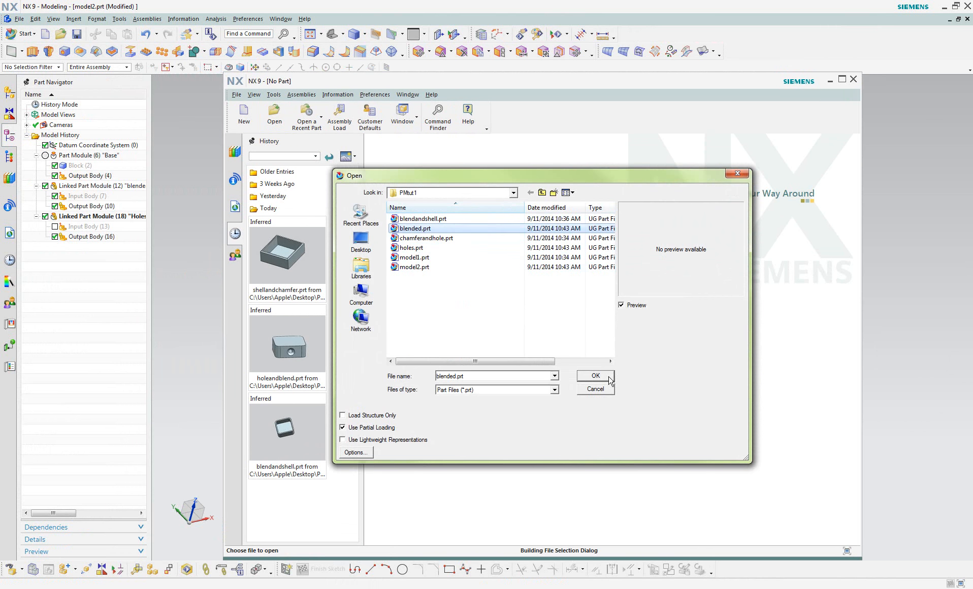
pyautogui.click(592, 376)
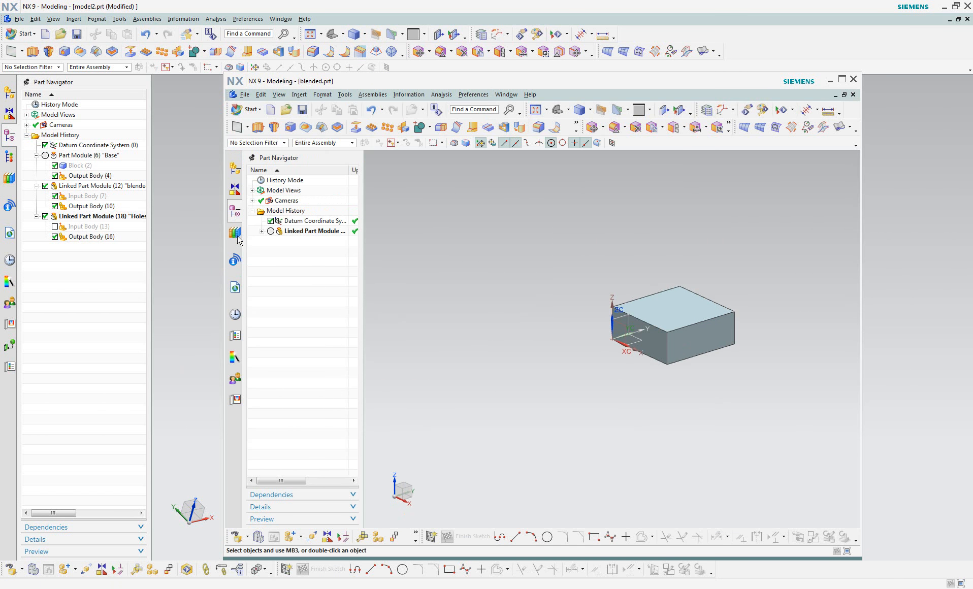
# Expand the linked part module in blended.prt and activate it for editing
pyautogui.click(262, 231)
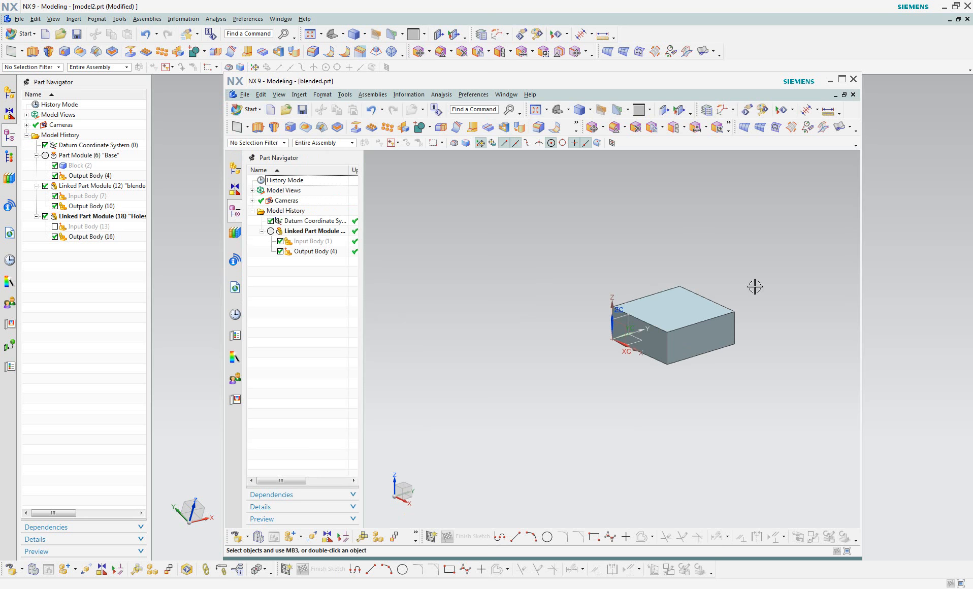
pyautogui.keyDown('shift'); pyautogui.moveTo(734, 263); pyautogui.dragTo(643, 255, button='middle'); pyautogui.keyUp('shift')
pyautogui.scroll(-2, 644, 255)
pyautogui.scroll(3, 646, 253)
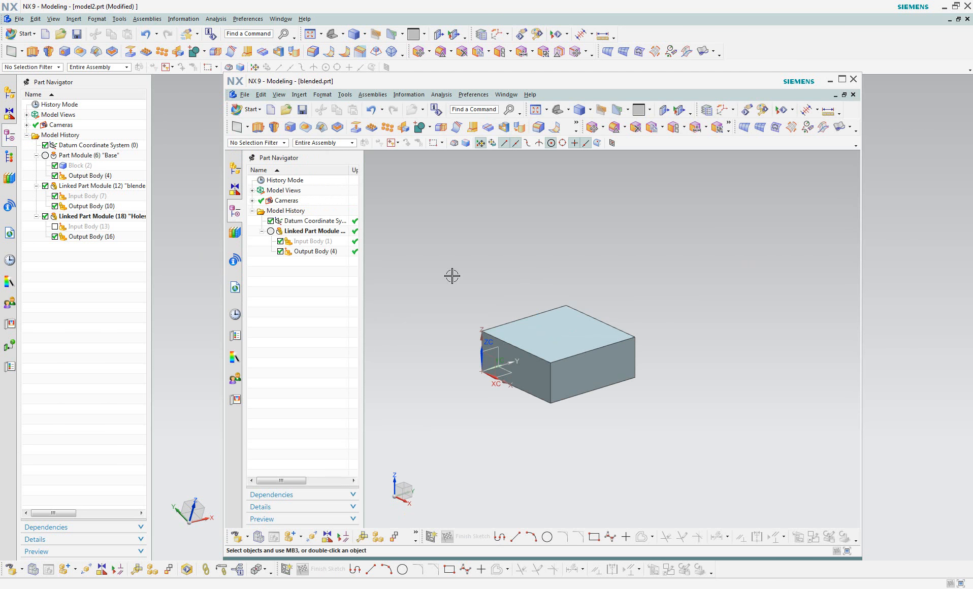
pyautogui.click(271, 231)
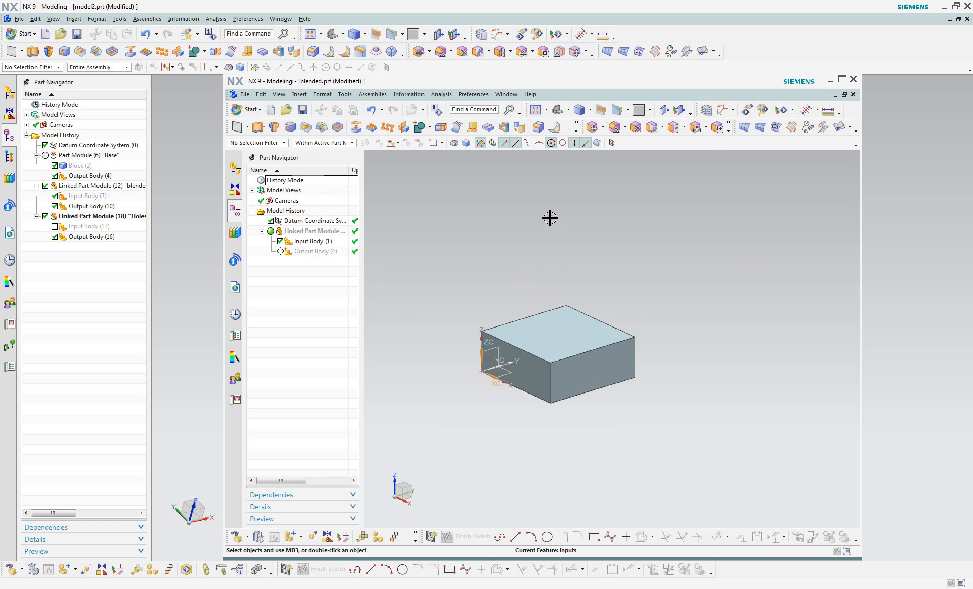
# Blend the four vertical edges of the input body with a circular 30 mm edge blend
pyautogui.moveTo(522, 266); pyautogui.dragTo(539, 245, button='middle')
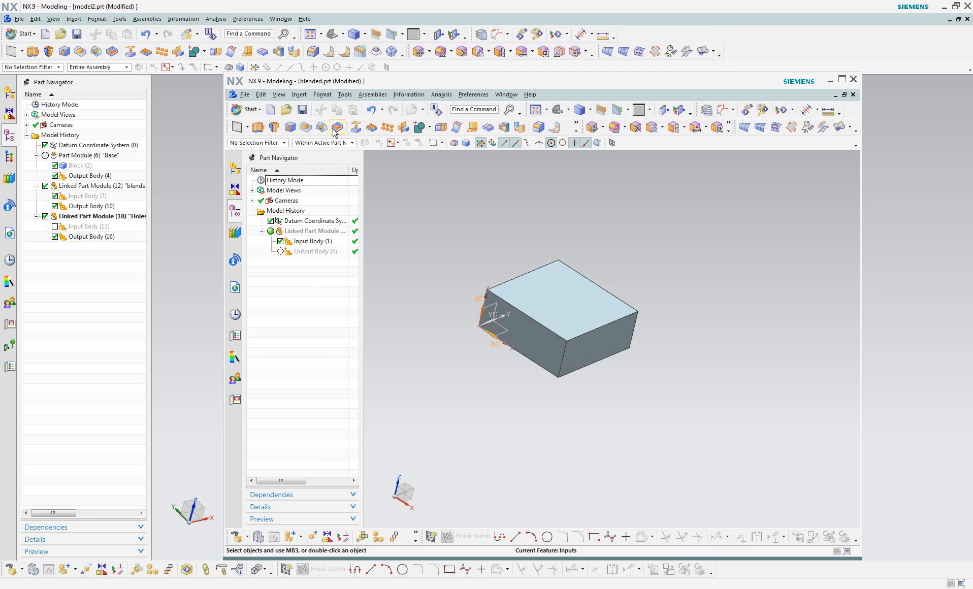
pyautogui.click(538, 127)
pyautogui.scroll(3, 489, 294)
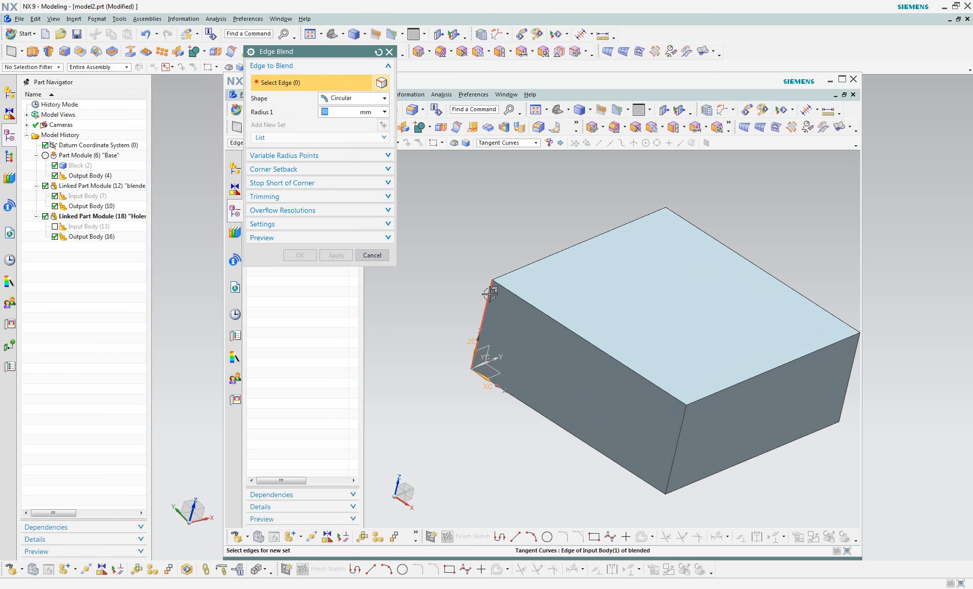
pyautogui.click(489, 294)
pyautogui.click(683, 427)
pyautogui.moveTo(789, 263); pyautogui.dragTo(708, 245, button='middle')
pyautogui.click(684, 401)
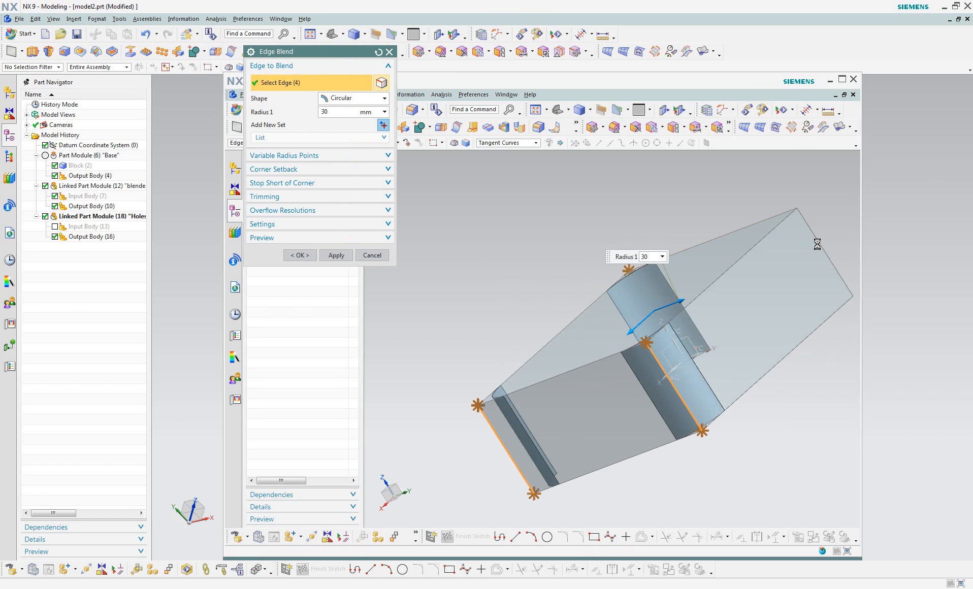
pyautogui.click(300, 255)
# Shell the blended block, removing its top face
pyautogui.moveTo(540, 237); pyautogui.dragTo(606, 242, button='middle')
pyautogui.click(501, 128)
pyautogui.click(721, 321)
pyautogui.click(300, 230)
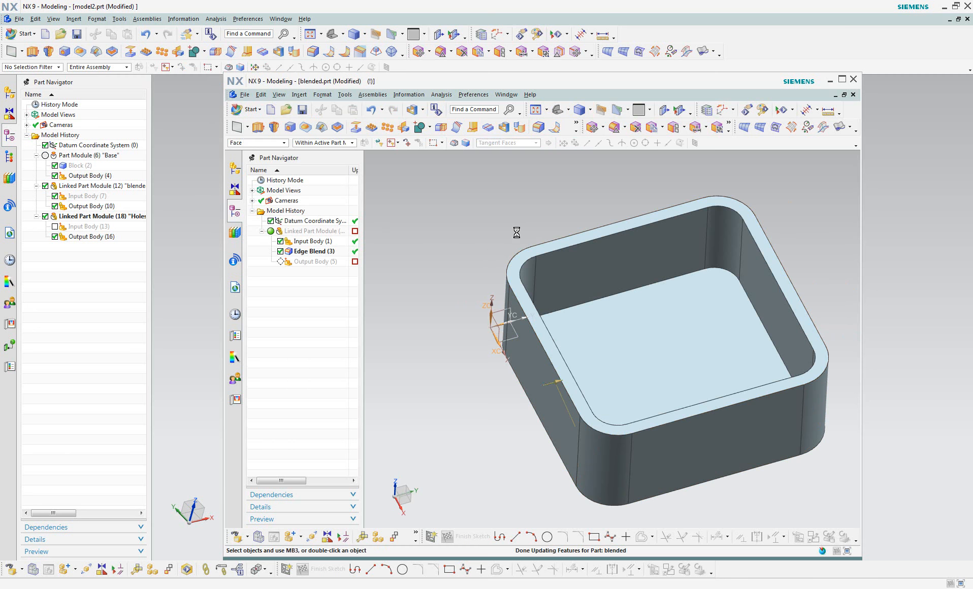
pyautogui.keyDown('shift'); pyautogui.moveTo(615, 317); pyautogui.dragTo(569, 298, button='middle'); pyautogui.keyUp('shift')
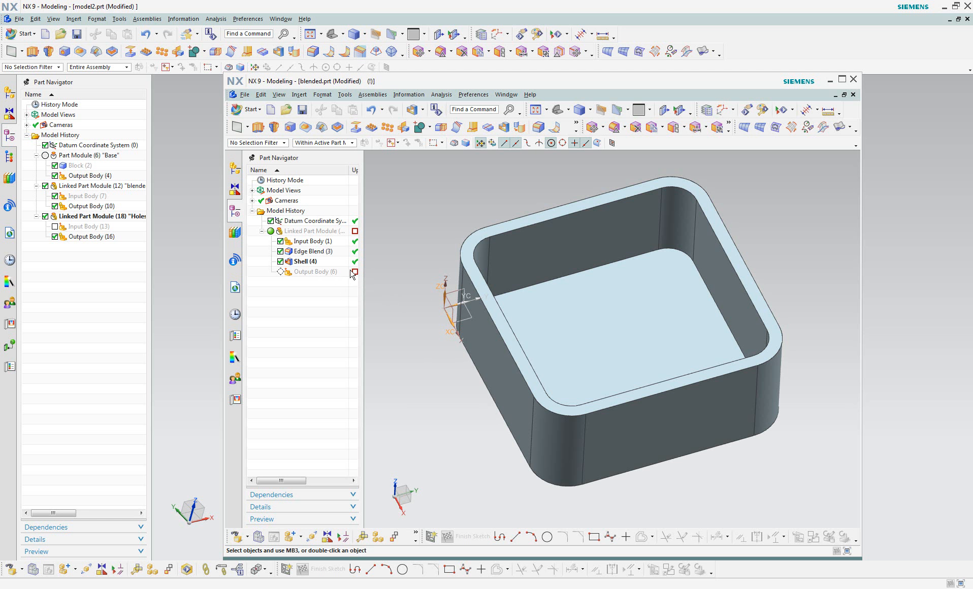
# Update the out-of-date linked part module and deactivate it, reactivating it once to compare its features
pyautogui.click(355, 232)
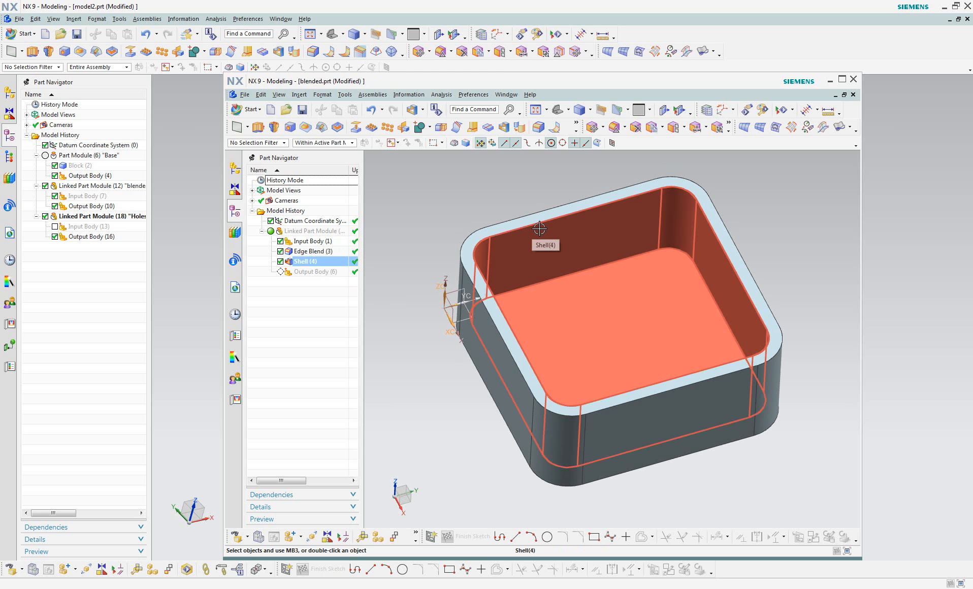
pyautogui.click(272, 231)
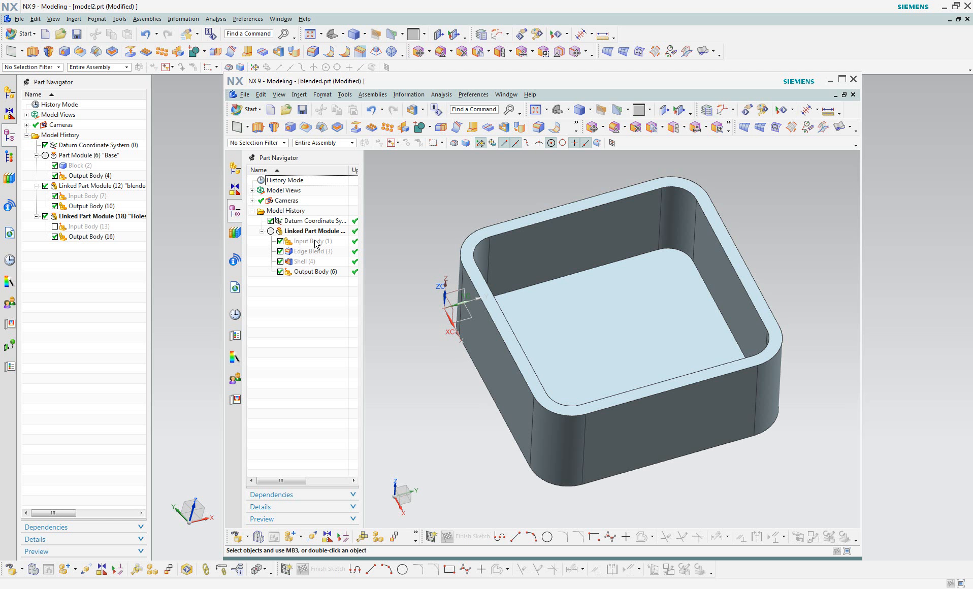
pyautogui.click(271, 231)
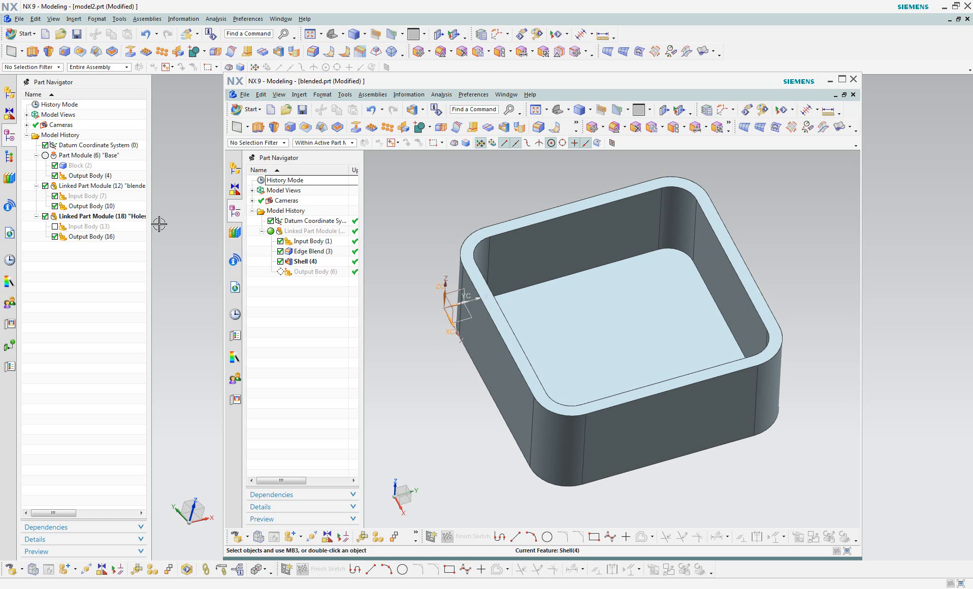
pyautogui.click(272, 232)
# Save blended.prt and close it
pyautogui.click(302, 110)
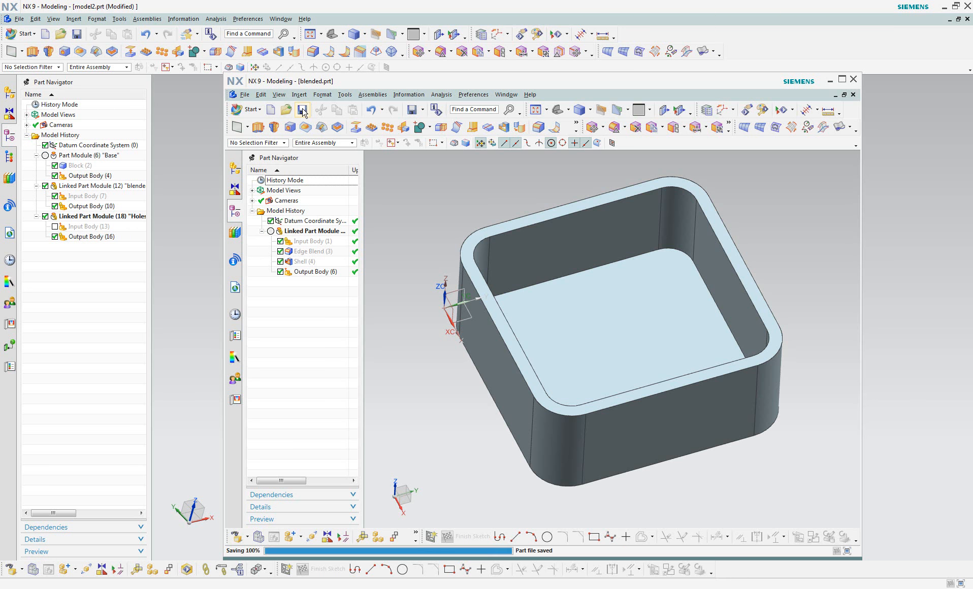
pyautogui.click(854, 95)
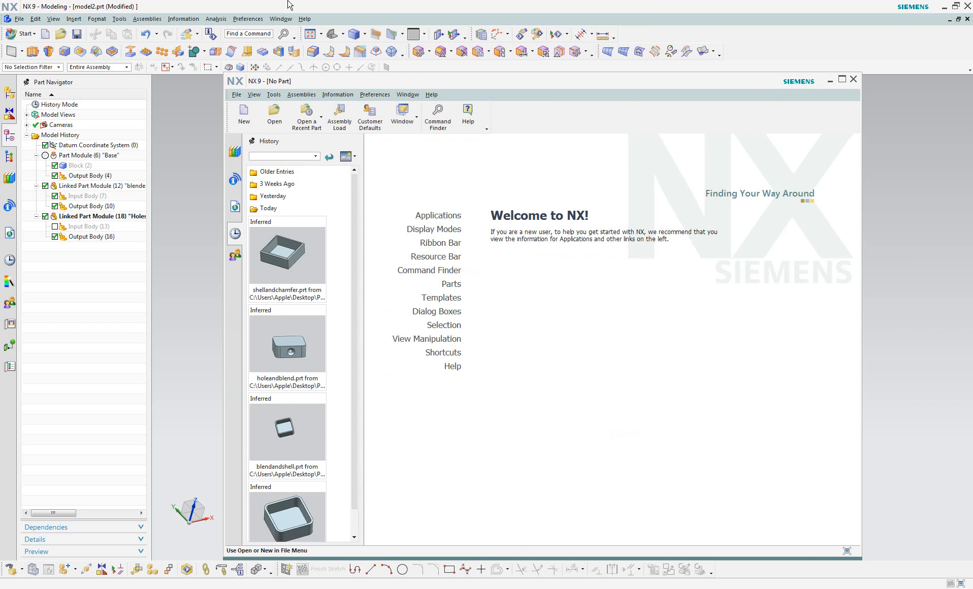
pyautogui.click(275, 114)
pyautogui.doubleClick(412, 239)
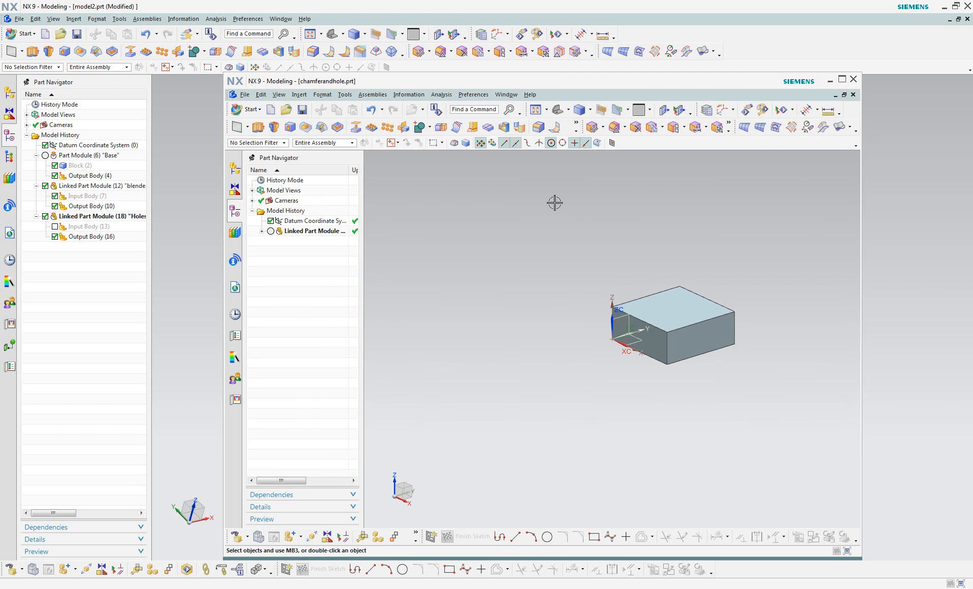
pyautogui.click(854, 95)
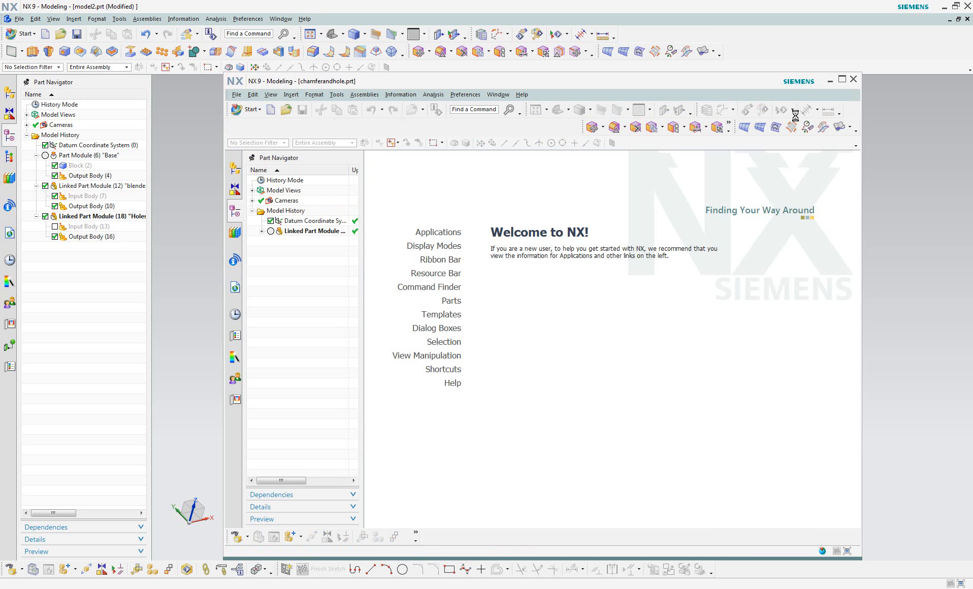
# Open holes.prt in the second NX session
pyautogui.click(275, 113)
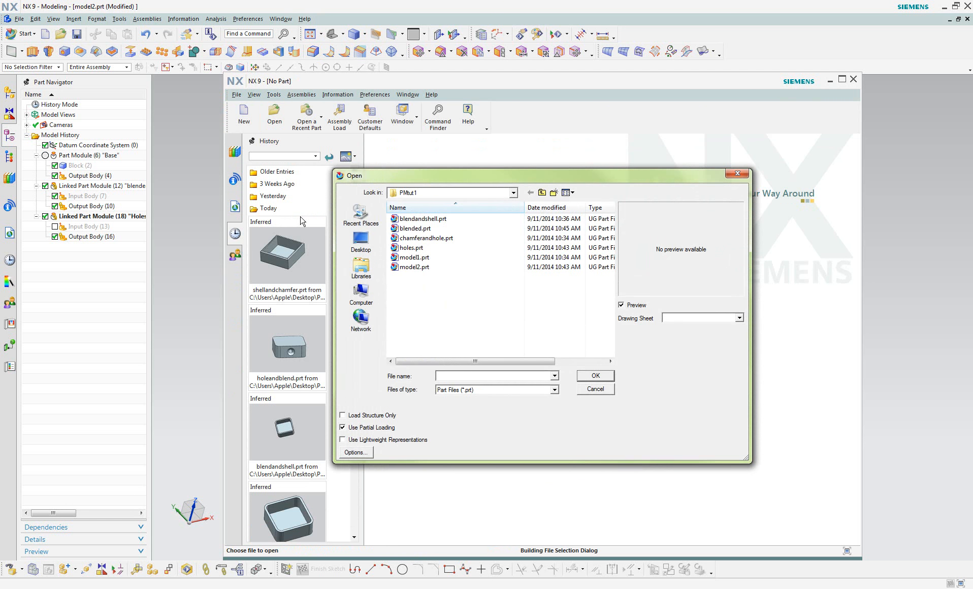
pyautogui.doubleClick(415, 248)
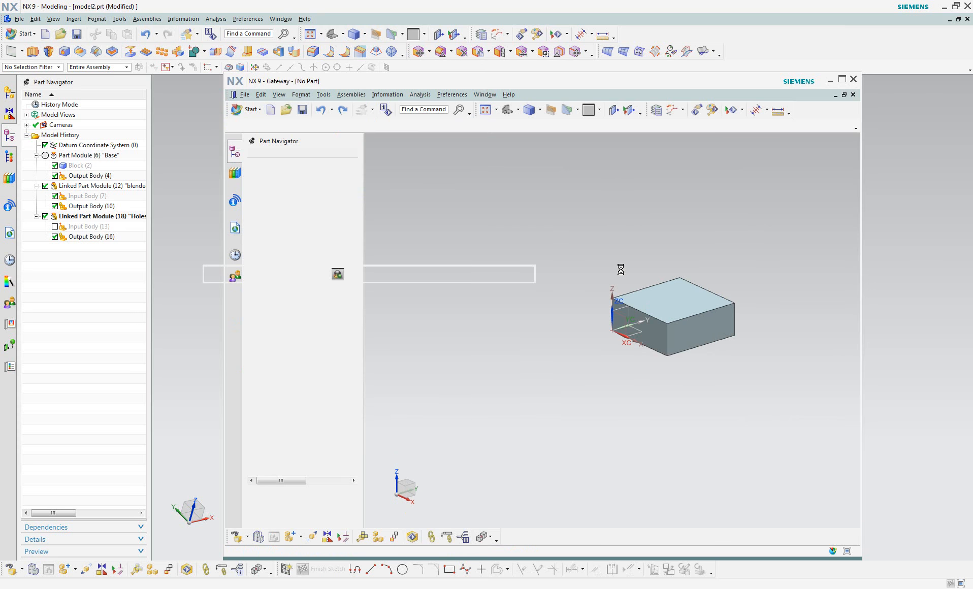
pyautogui.scroll(2, 630, 254)
pyautogui.keyDown('shift'); pyautogui.moveTo(767, 322); pyautogui.dragTo(648, 329, button='middle'); pyautogui.keyUp('shift')
pyautogui.scroll(3, 648, 328)
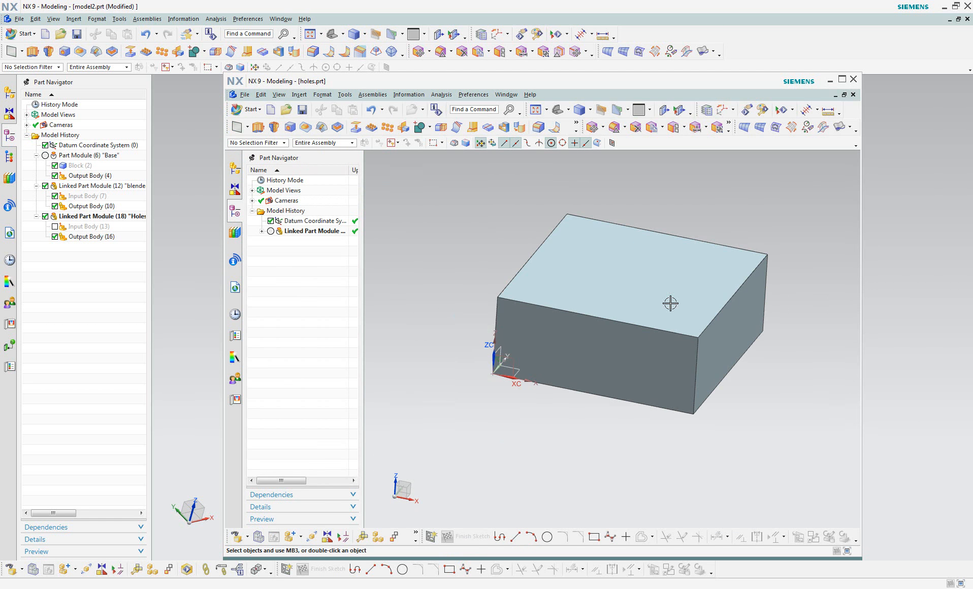
# Start a hole on the block's front face, constraining its sketch point to the midpoints of the upper and side edges
pyautogui.click(290, 127)
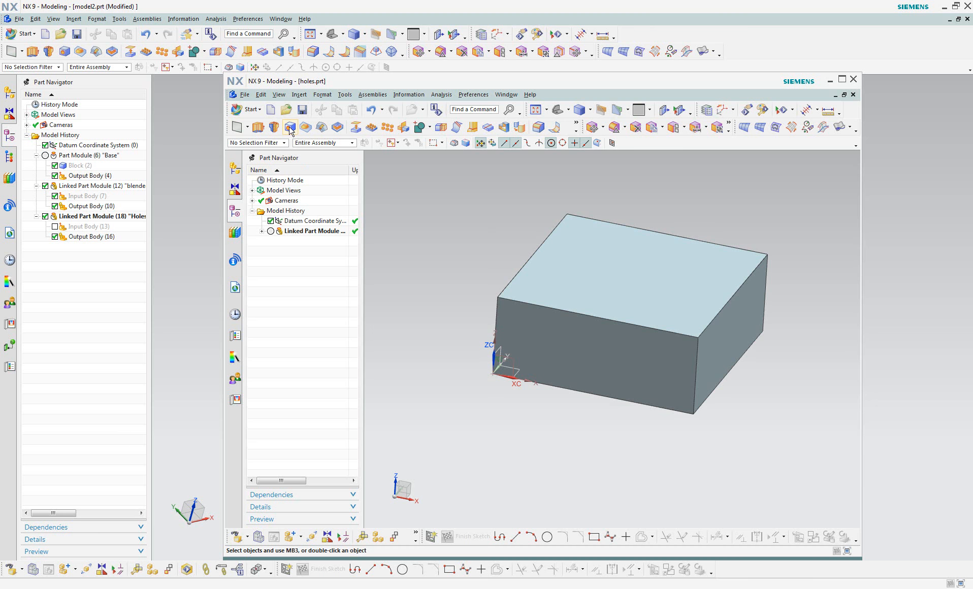
pyautogui.click(592, 356)
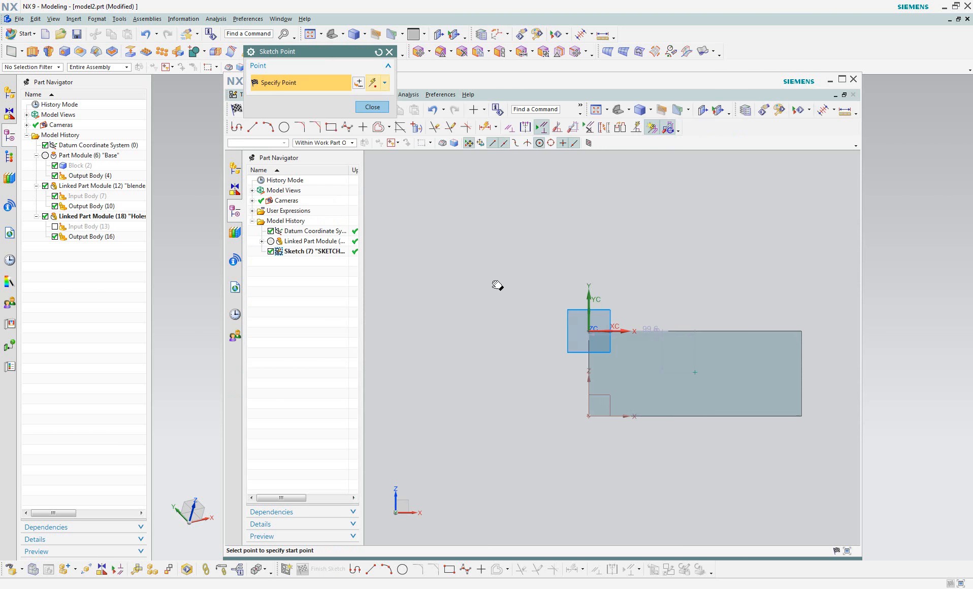
pyautogui.keyDown('shift'); pyautogui.moveTo(498, 286); pyautogui.dragTo(384, 256, button='middle'); pyautogui.keyUp('shift')
pyautogui.click(510, 128)
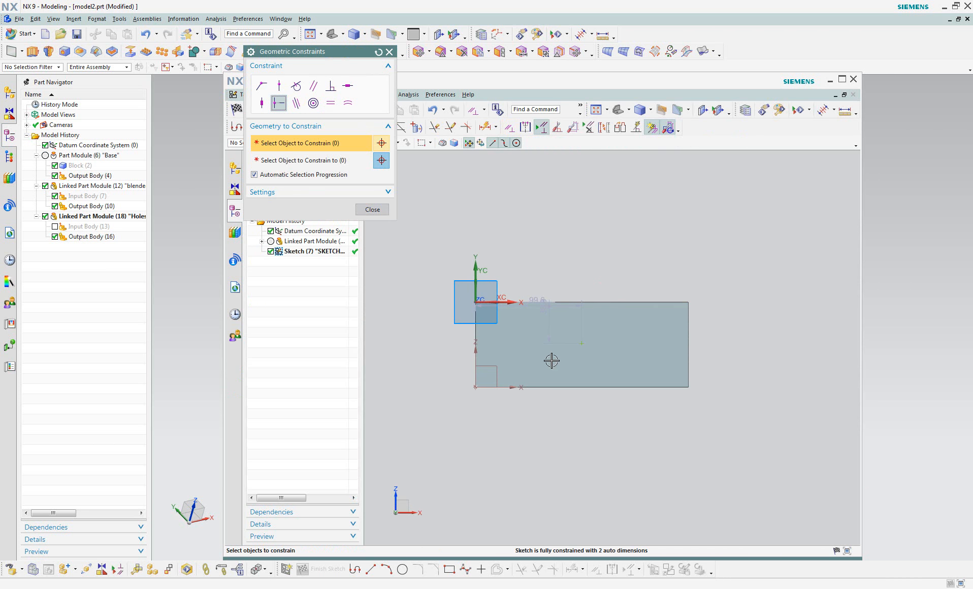
pyautogui.click(582, 344)
pyautogui.click(628, 302)
pyautogui.click(582, 343)
pyautogui.click(689, 345)
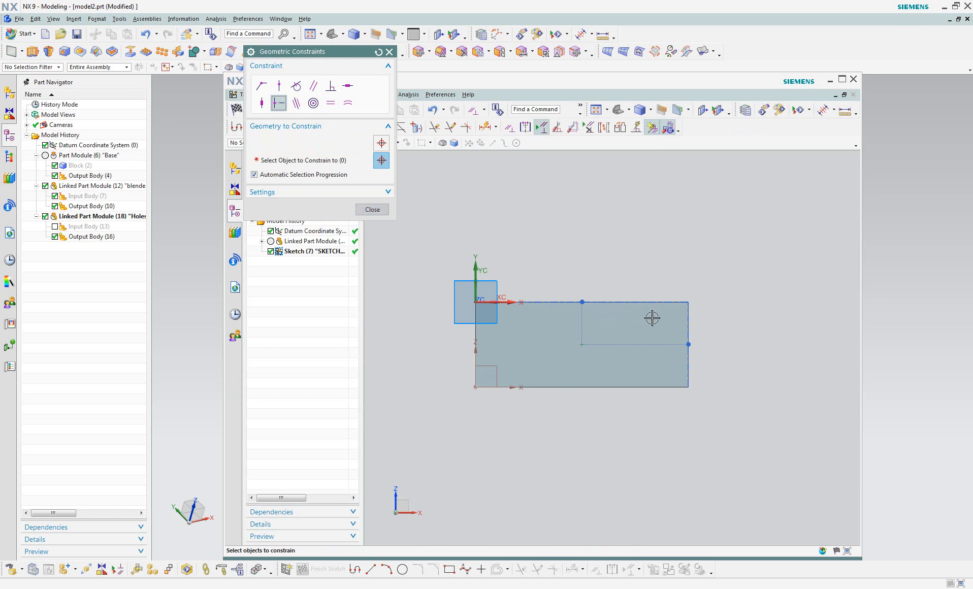
pyautogui.click(368, 210)
# Finish the point sketch and create a countersunk through-body hole with 25 mm diameter and 90° countersink angle
pyautogui.click(259, 113)
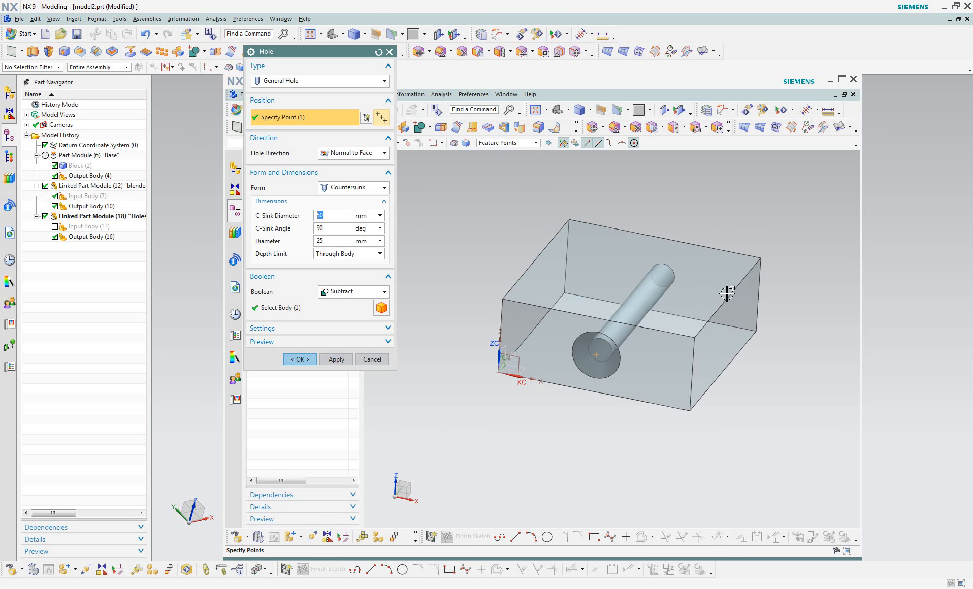
pyautogui.click(298, 360)
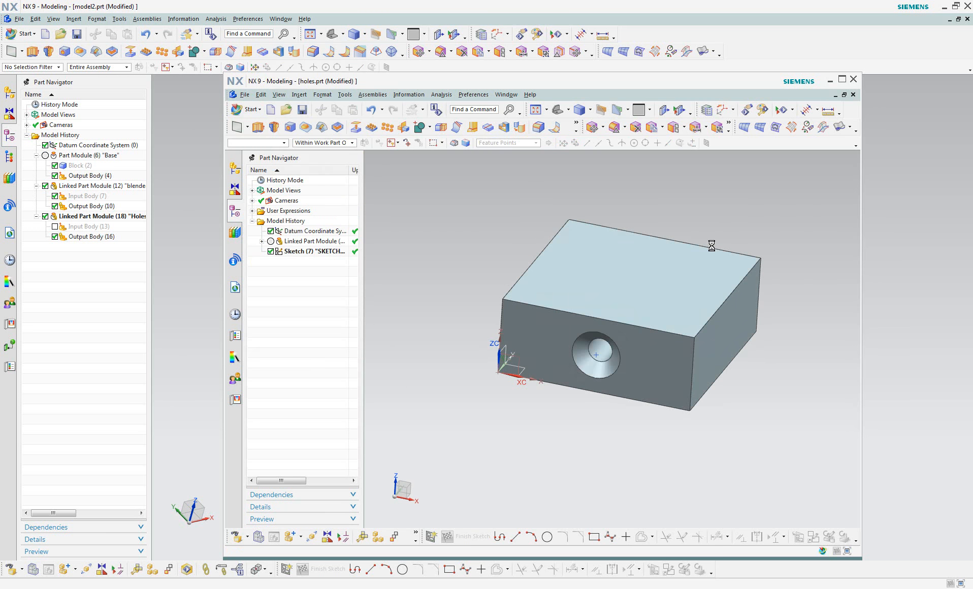
pyautogui.moveTo(802, 218); pyautogui.dragTo(789, 259, button='middle')
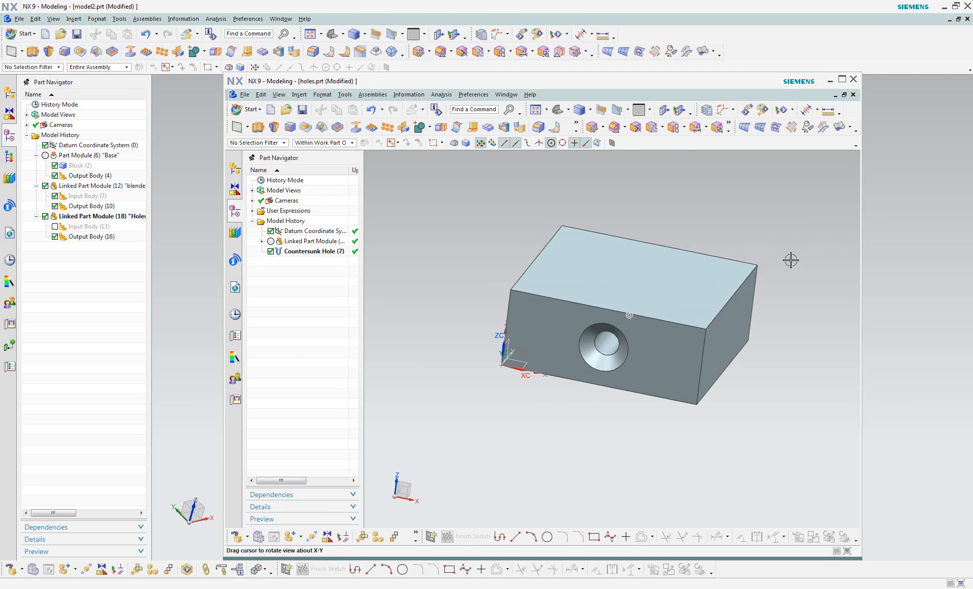
# Expand the linked part module and try to move the countersunk hole into it
pyautogui.click(262, 241)
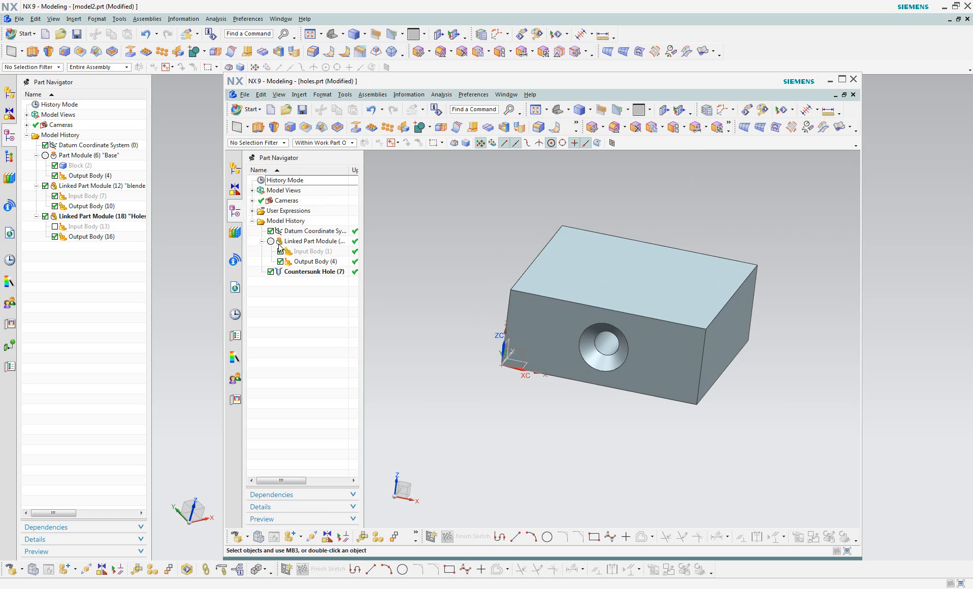
pyautogui.click(262, 241)
pyautogui.click(262, 241)
pyautogui.moveTo(305, 276); pyautogui.dragTo(315, 262)
pyautogui.click(481, 310)
# Activate the linked part module in holes.prt and delete the countersunk hole outside it
pyautogui.click(272, 242)
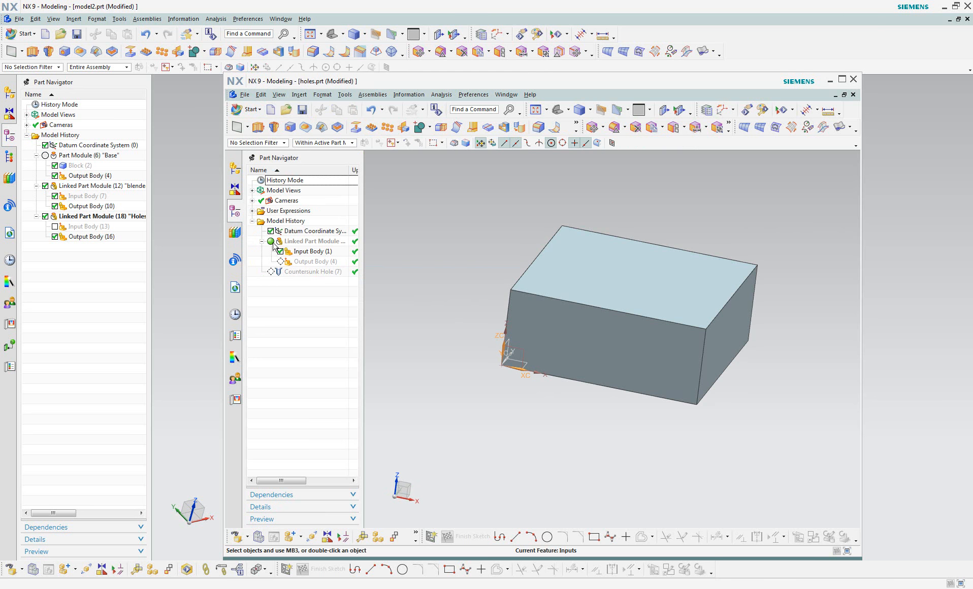
pyautogui.click(295, 274)
pyautogui.rightClick(300, 276)
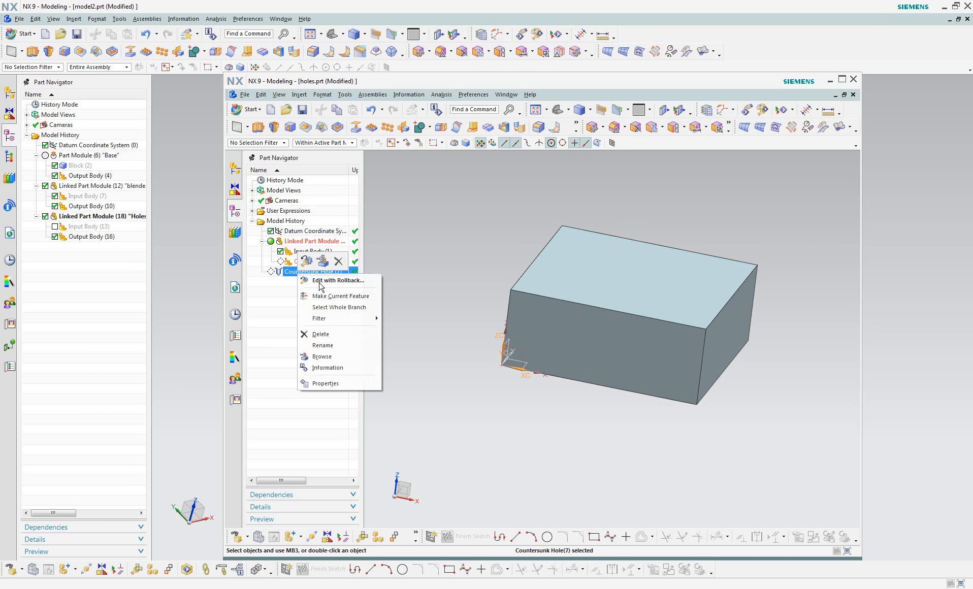
pyautogui.click(314, 346)
# Start a hole inside the active linked part module and place its sketch point on the block's front face
pyautogui.click(291, 127)
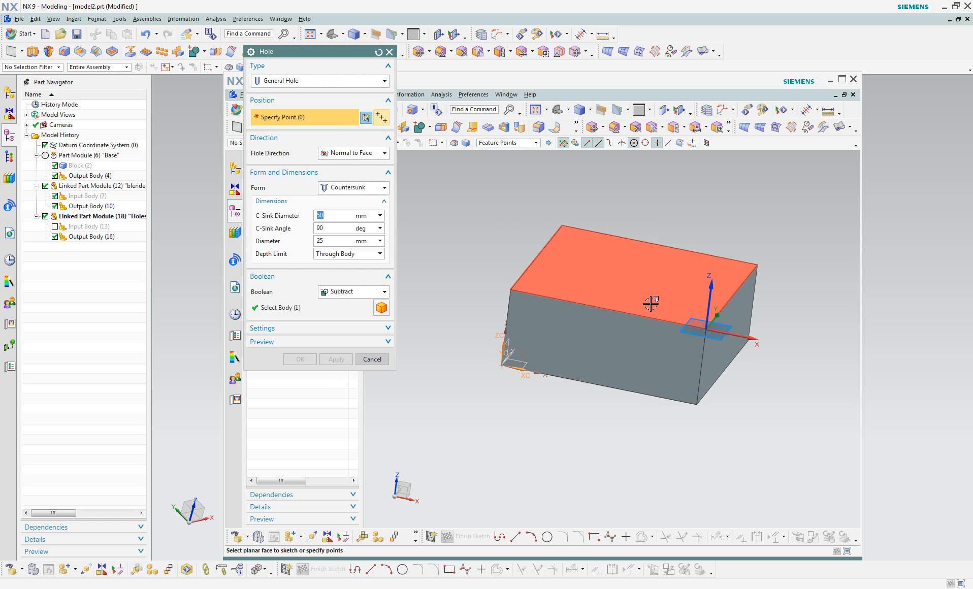
pyautogui.click(622, 341)
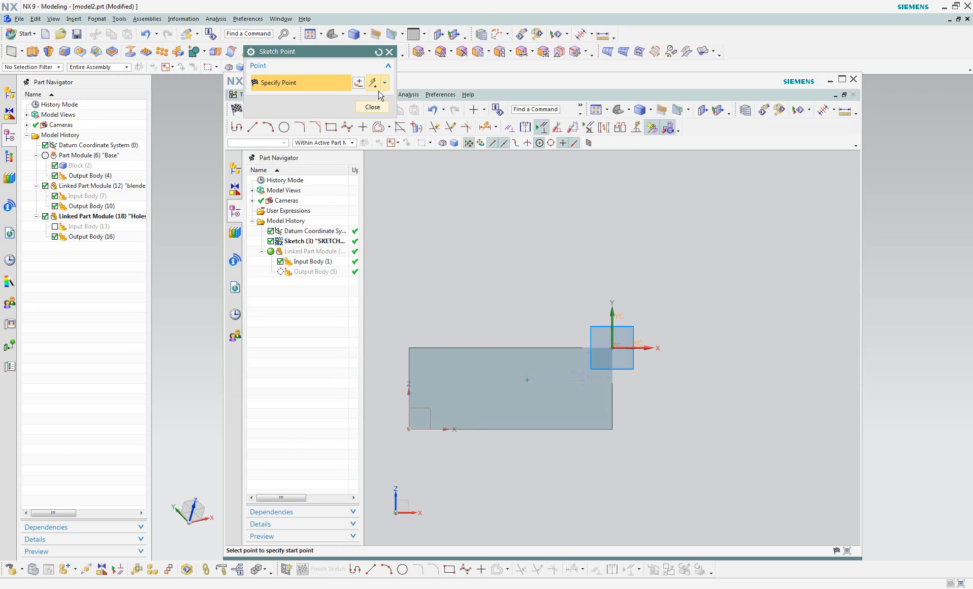
pyautogui.click(371, 107)
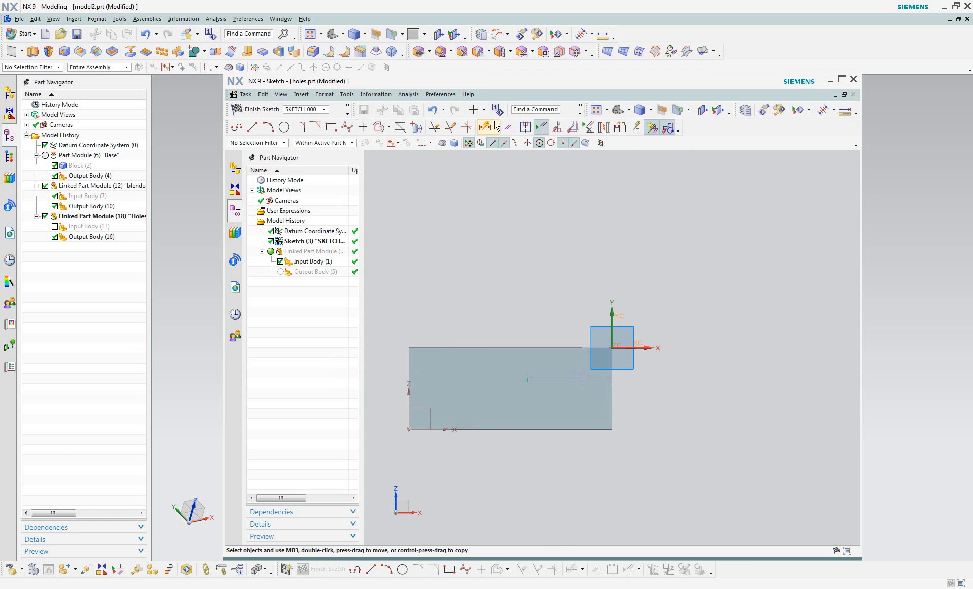
# Constrain the hole's sketch point to the midpoints of the front face's upper and side edges
pyautogui.click(509, 127)
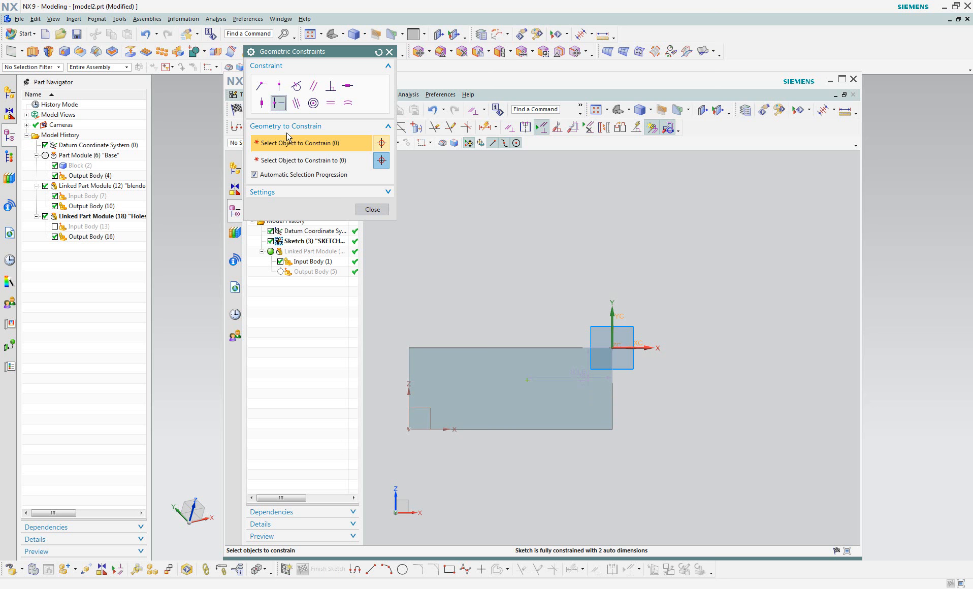
pyautogui.click(529, 379)
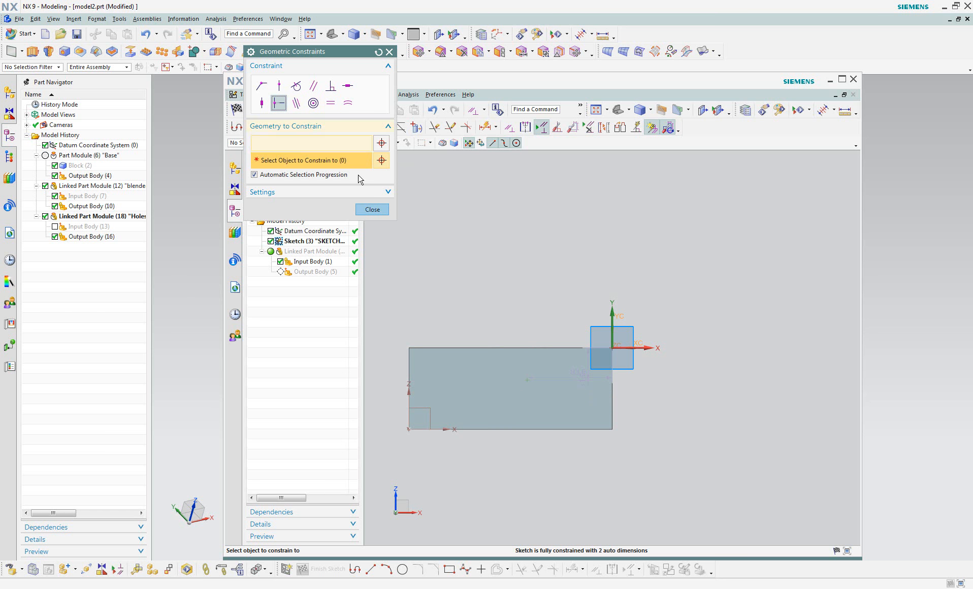
pyautogui.click(541, 352)
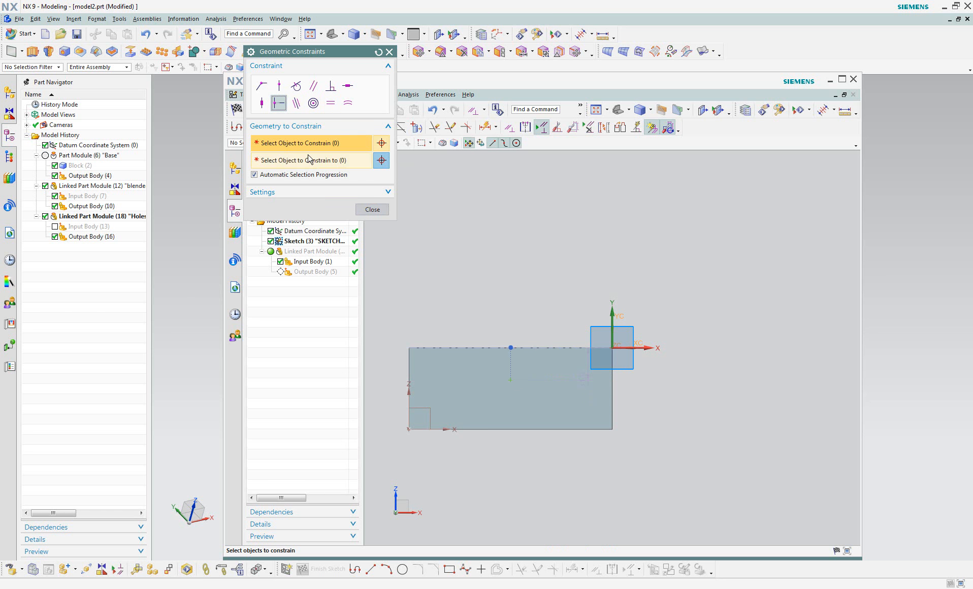
pyautogui.click(510, 381)
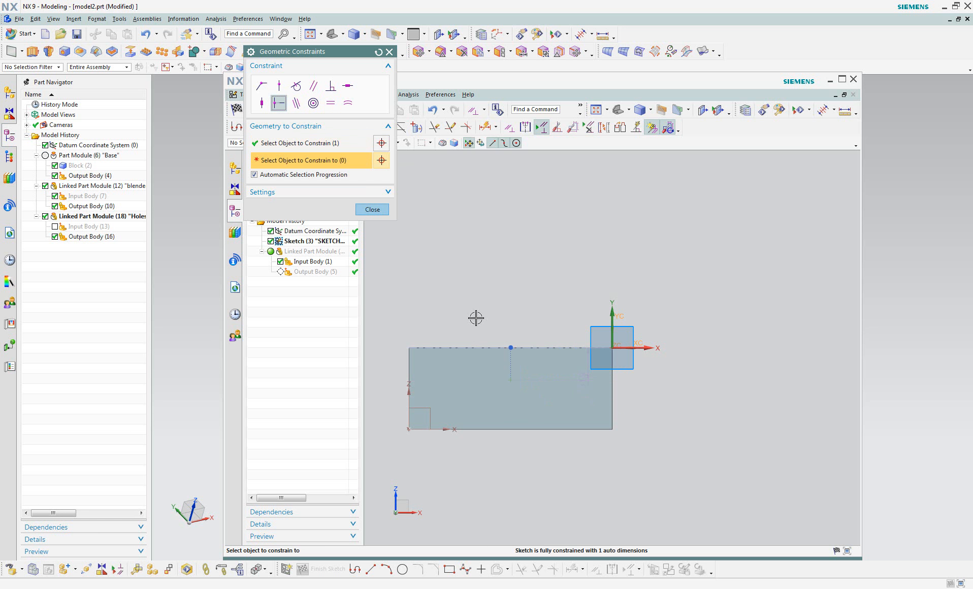
pyautogui.click(613, 391)
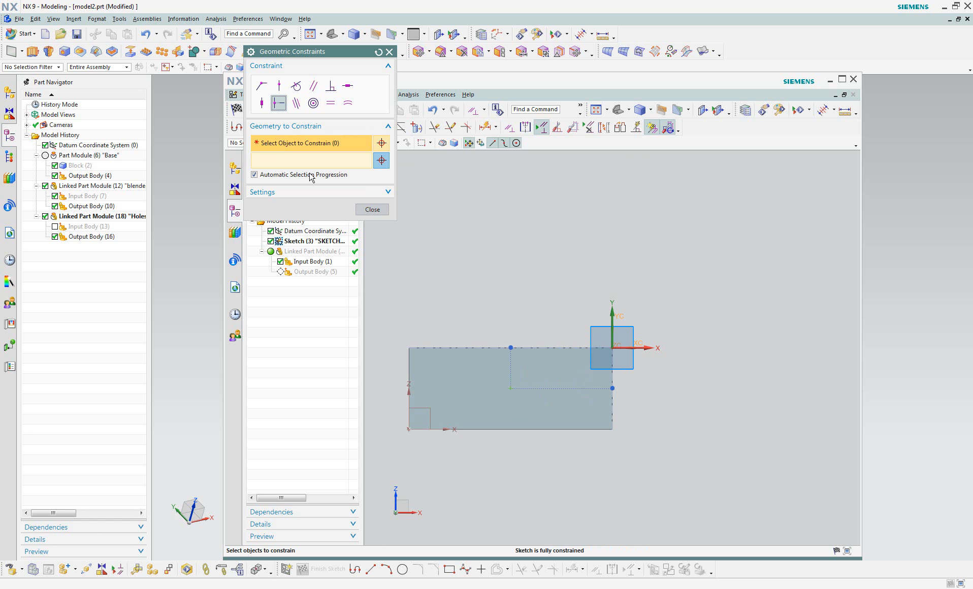
pyautogui.click(373, 209)
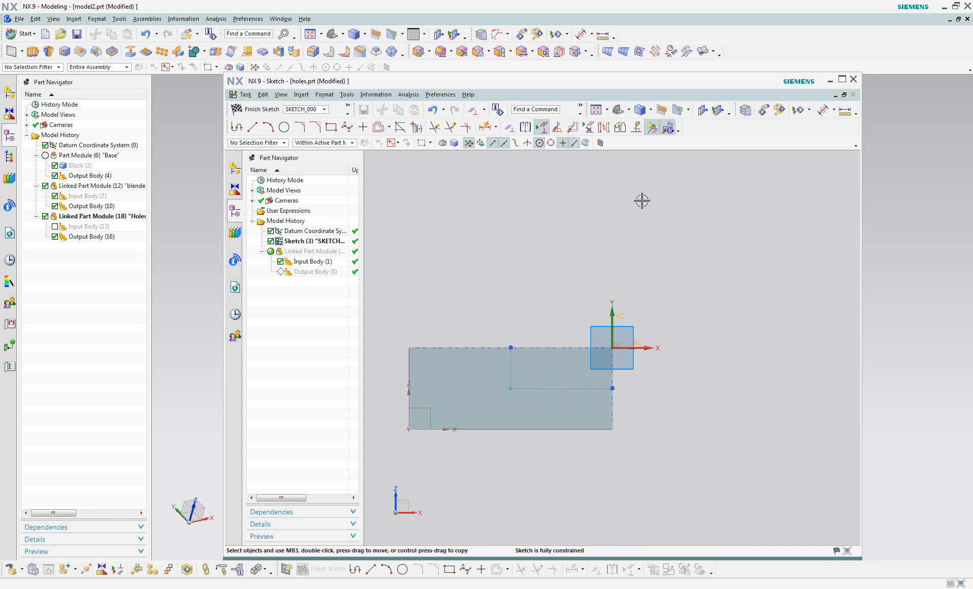
# Finish the point sketch and subtract a 25 mm countersunk through-body hole with a 90° countersink angle from the block
pyautogui.click(257, 112)
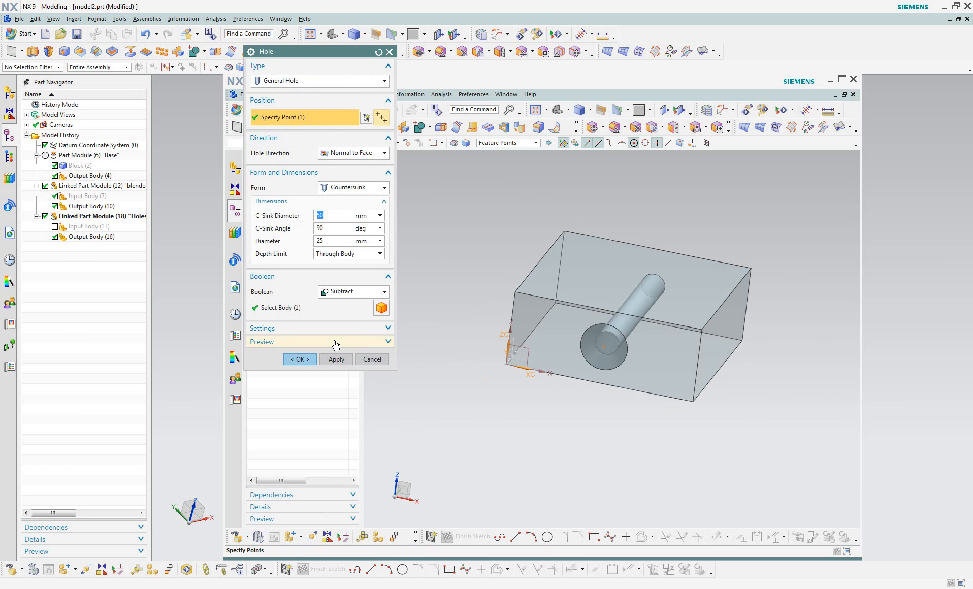
pyautogui.click(299, 359)
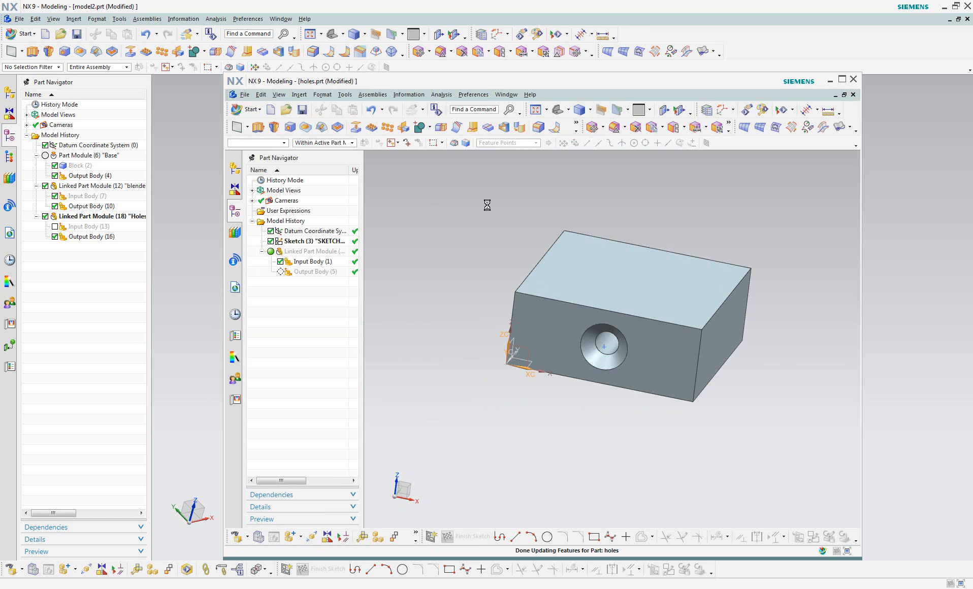
pyautogui.moveTo(505, 269); pyautogui.dragTo(466, 260, button='middle')
pyautogui.click(355, 272)
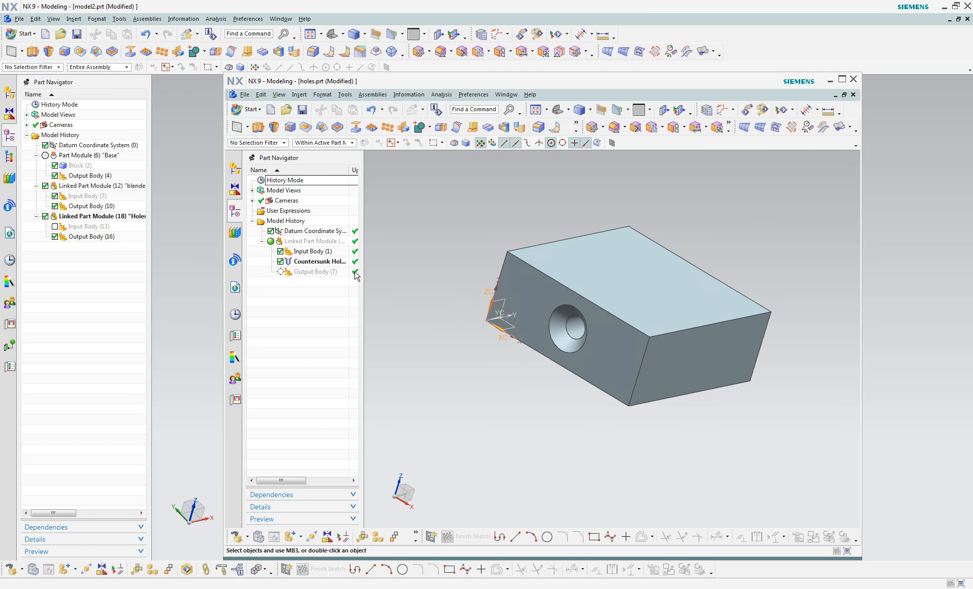
# Deactivate the linked part module, save and close holes.prt, and return to the session with model2.prt
pyautogui.click(270, 242)
pyautogui.click(302, 110)
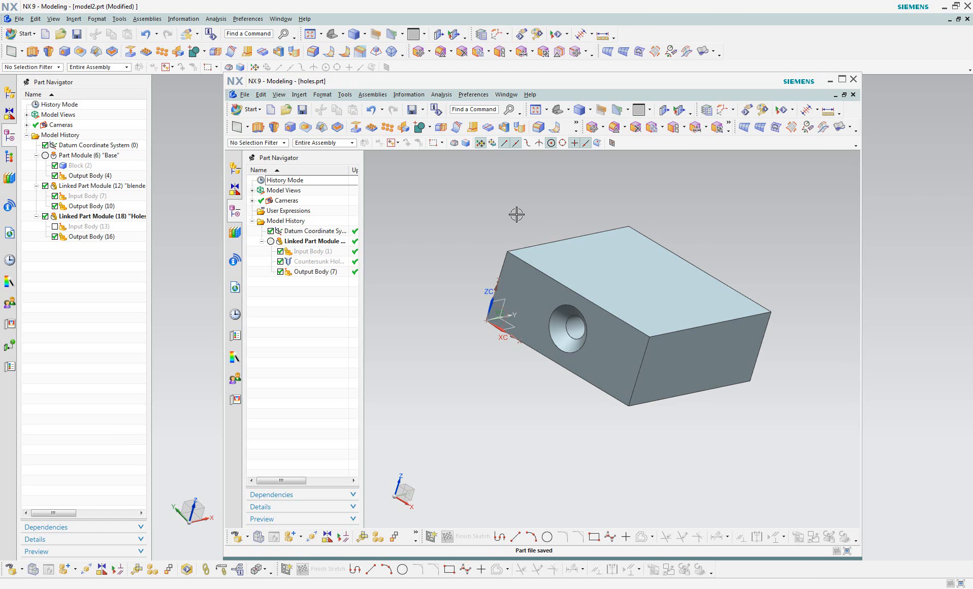
pyautogui.click(854, 95)
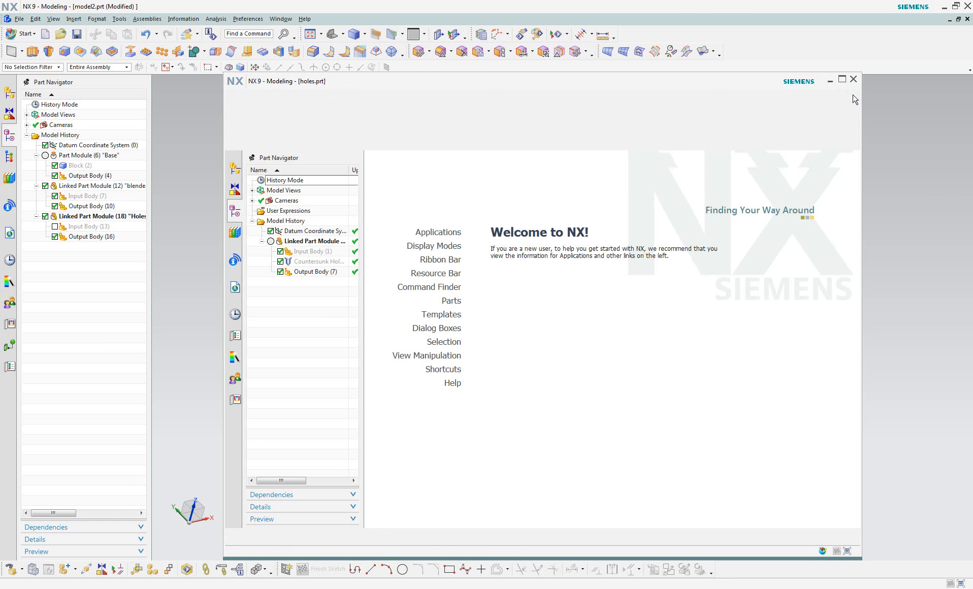
pyautogui.click(830, 80)
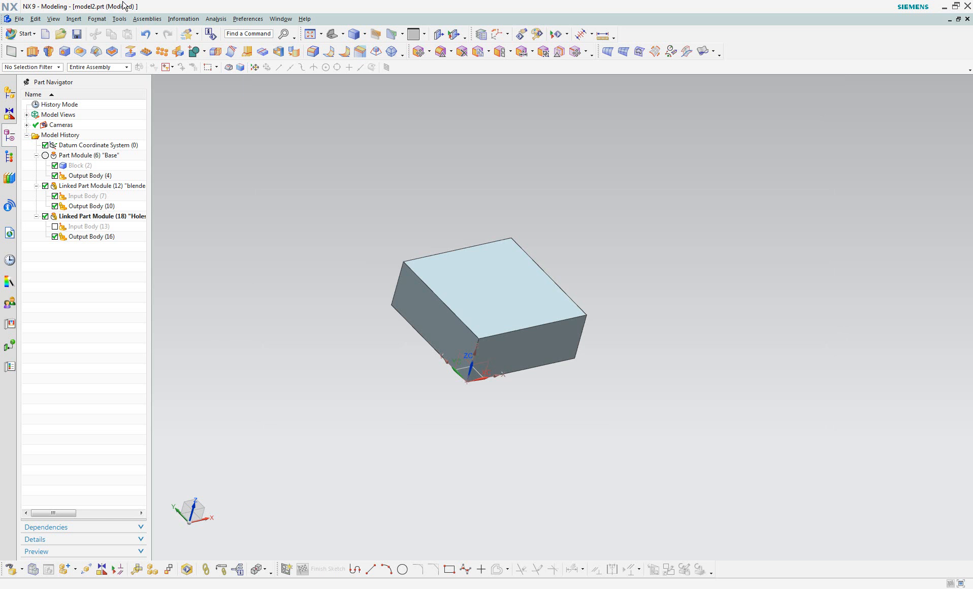
# Re-enable the Holes module's input body and update the output references of the blended module, loading its linked file
pyautogui.click(56, 226)
pyautogui.moveTo(427, 220)
pyautogui.mouseDown(button='middle')
pyautogui.moveTo(380, 174)
pyautogui.moveTo(376, 183)
pyautogui.moveTo(426, 215)
pyautogui.mouseUp(button='middle')
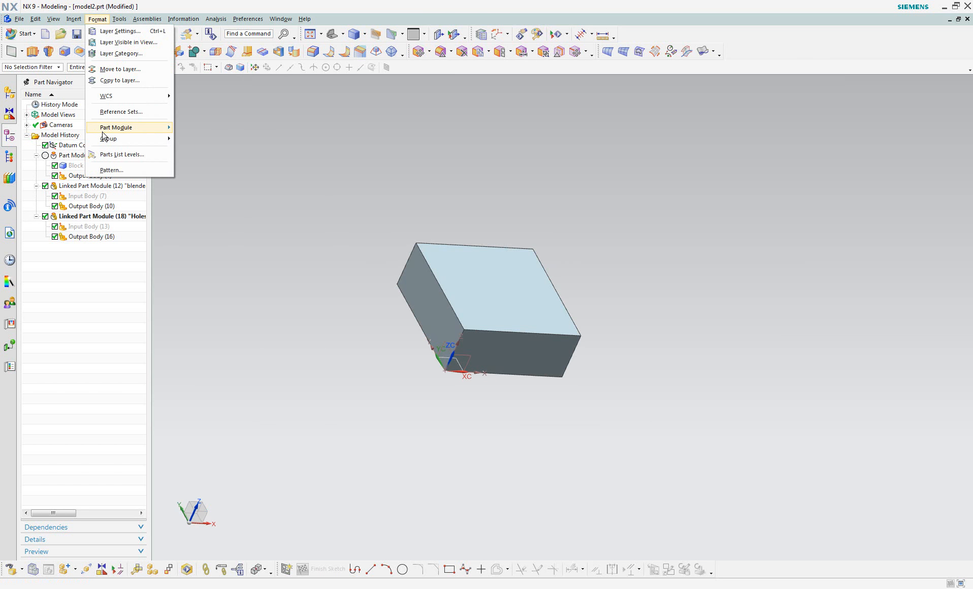
pyautogui.moveTo(107, 127)
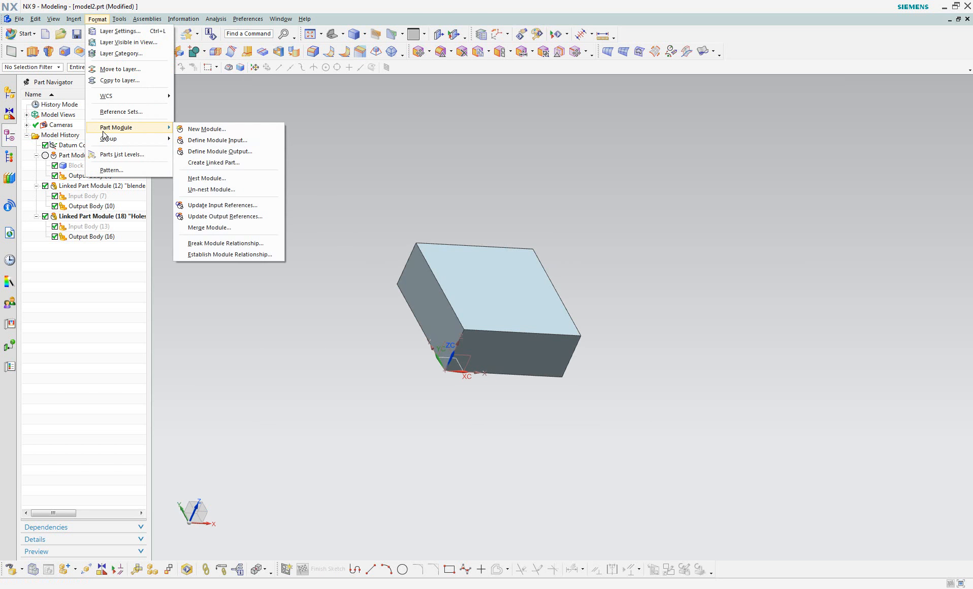
pyautogui.click(212, 217)
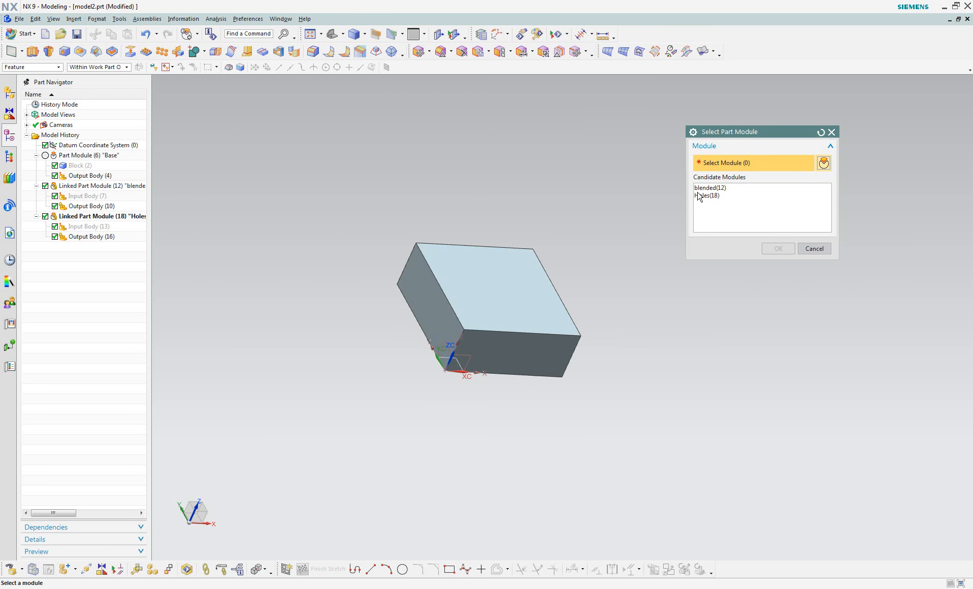
pyautogui.click(719, 186)
pyautogui.click(780, 249)
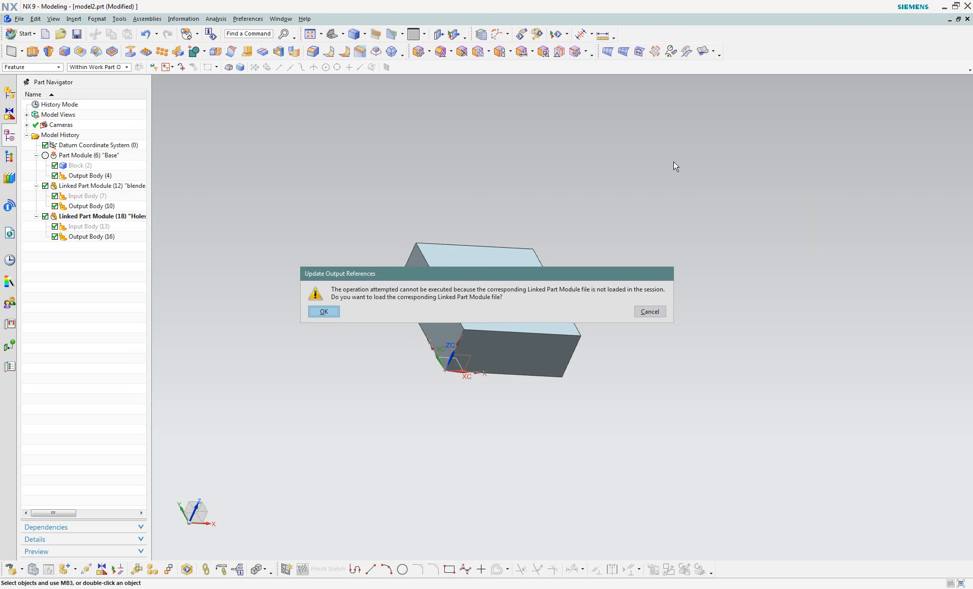
pyautogui.click(324, 312)
pyautogui.moveTo(655, 185); pyautogui.dragTo(596, 220, button='middle')
pyautogui.scroll(3, 525, 308)
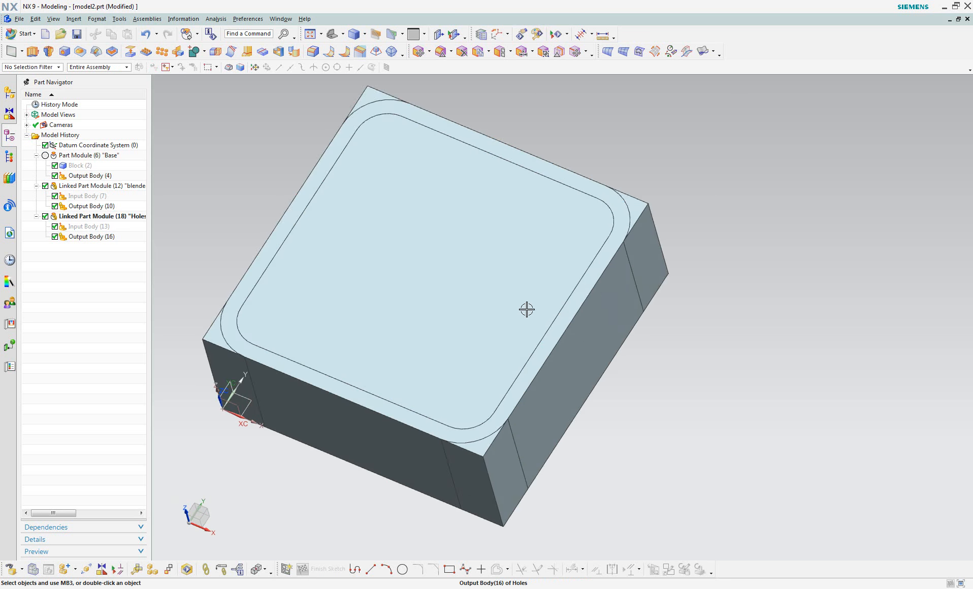
pyautogui.scroll(-2, 528, 309)
# Update the output references of the Holes module, loading its linked file, and dismiss the update report
pyautogui.click(97, 19)
pyautogui.moveTo(122, 127)
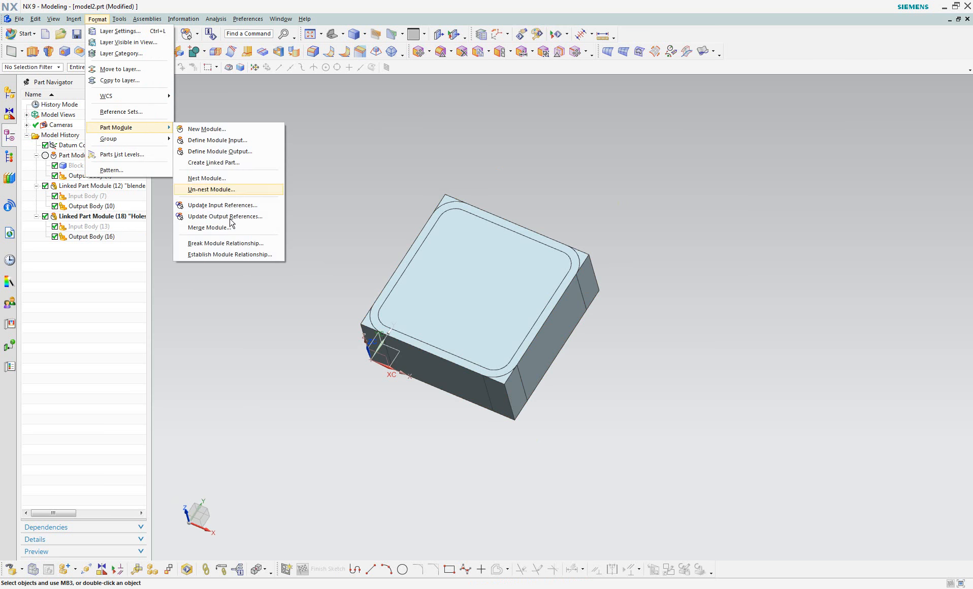
pyautogui.click(229, 217)
pyautogui.click(710, 198)
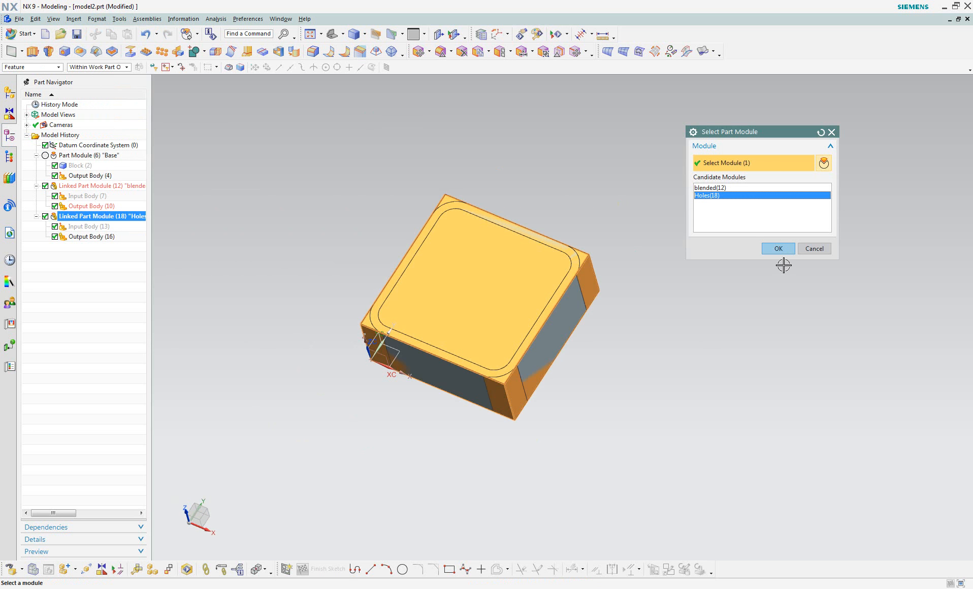
pyautogui.click(779, 248)
pyautogui.click(317, 311)
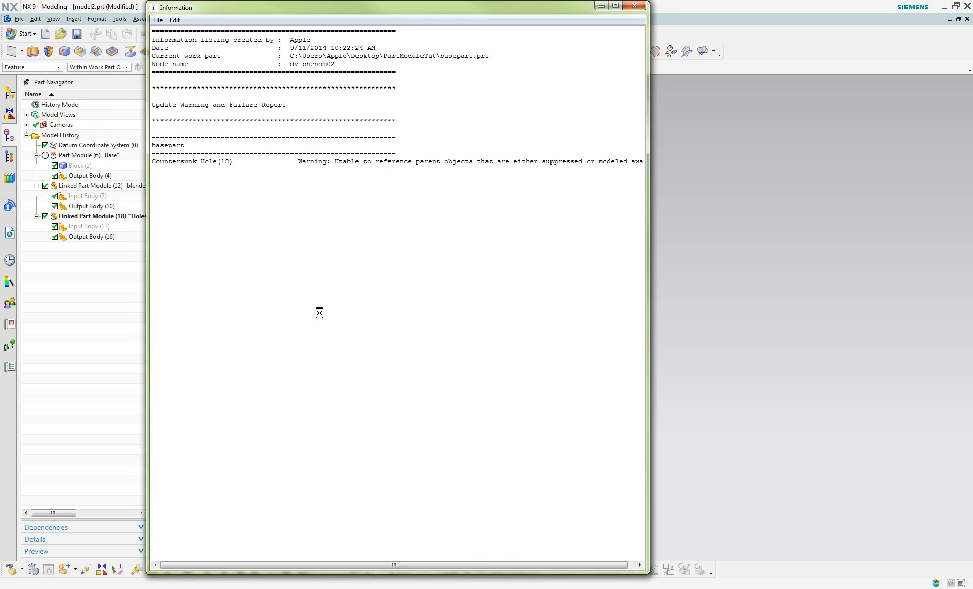
pyautogui.click(635, 6)
pyautogui.moveTo(324, 239)
pyautogui.mouseDown(button='middle')
pyautogui.moveTo(369, 154)
pyautogui.moveTo(348, 197)
pyautogui.moveTo(276, 191)
pyautogui.moveTo(351, 186)
pyautogui.moveTo(407, 141)
pyautogui.moveTo(319, 225)
pyautogui.mouseUp(button='middle')
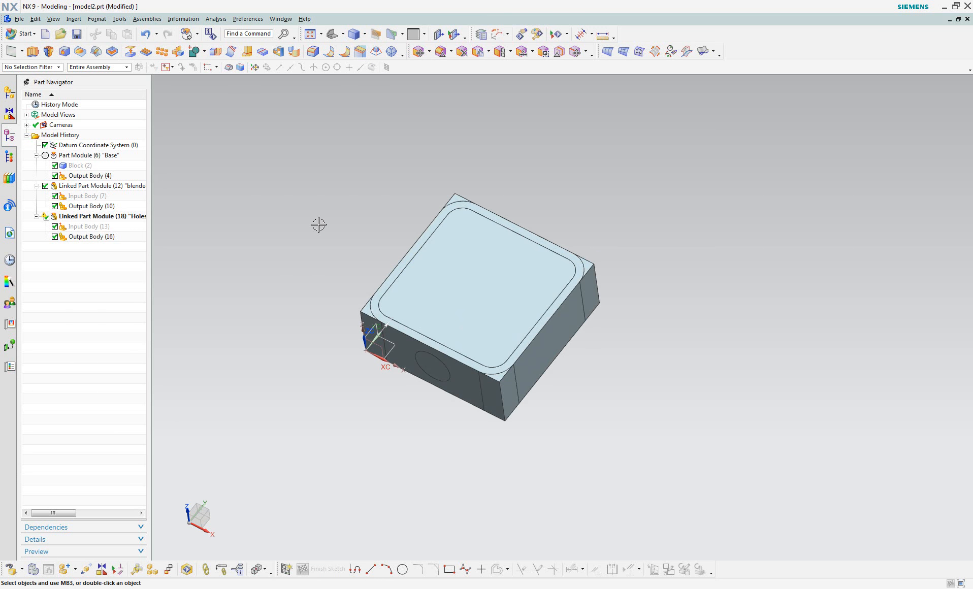
pyautogui.click(147, 19)
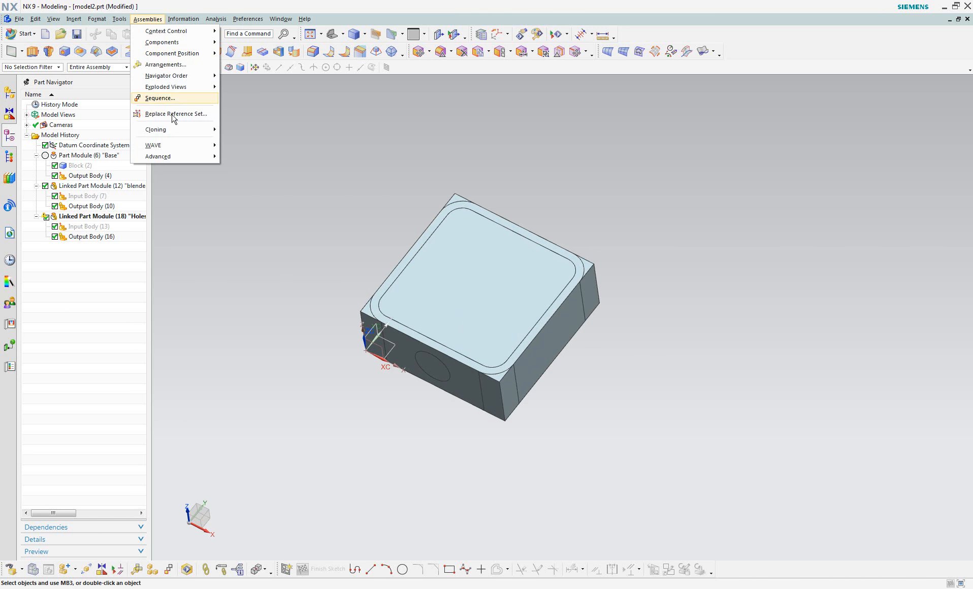
pyautogui.moveTo(97, 19)
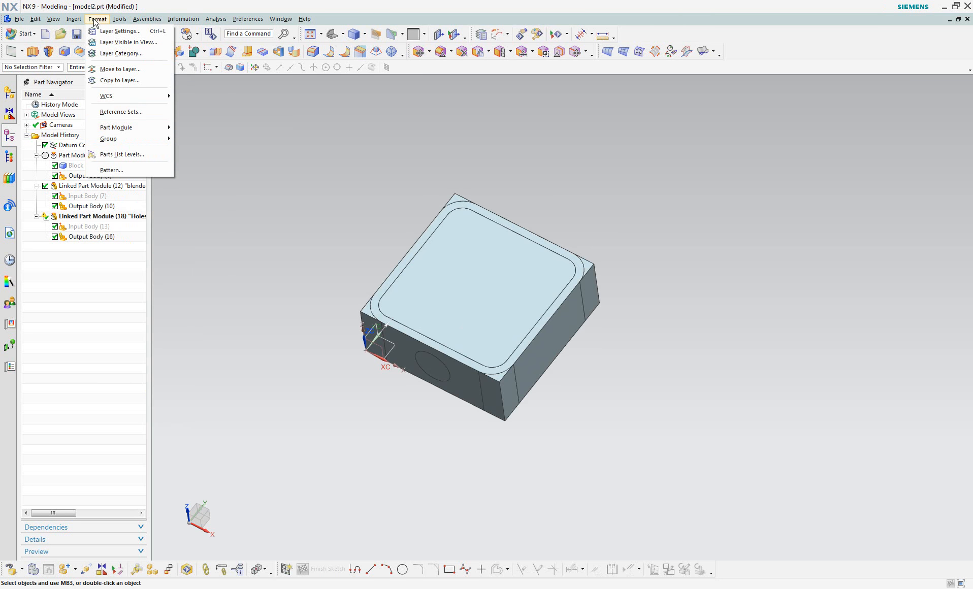
pyautogui.moveTo(127, 128)
pyautogui.click(213, 205)
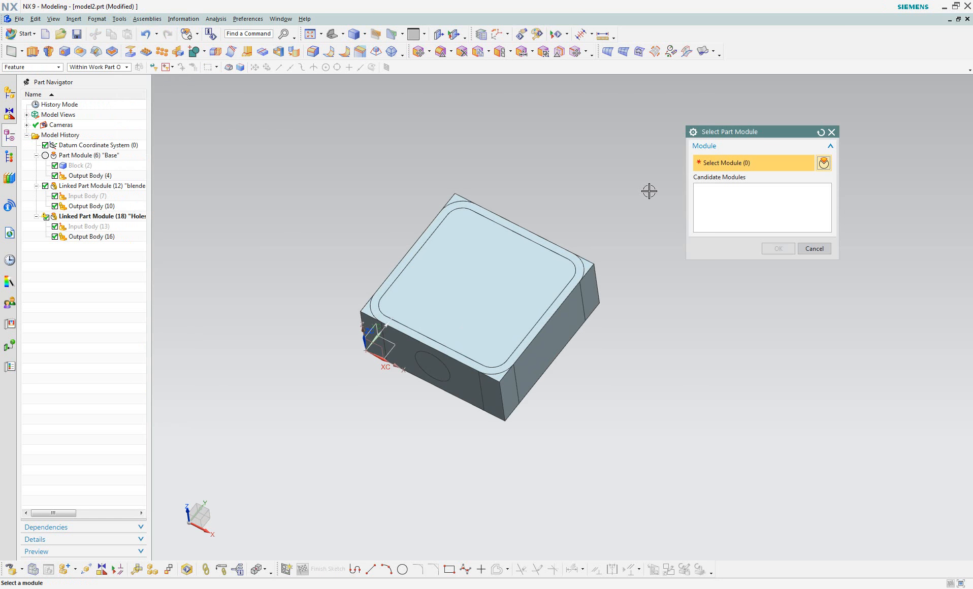
pyautogui.click(814, 248)
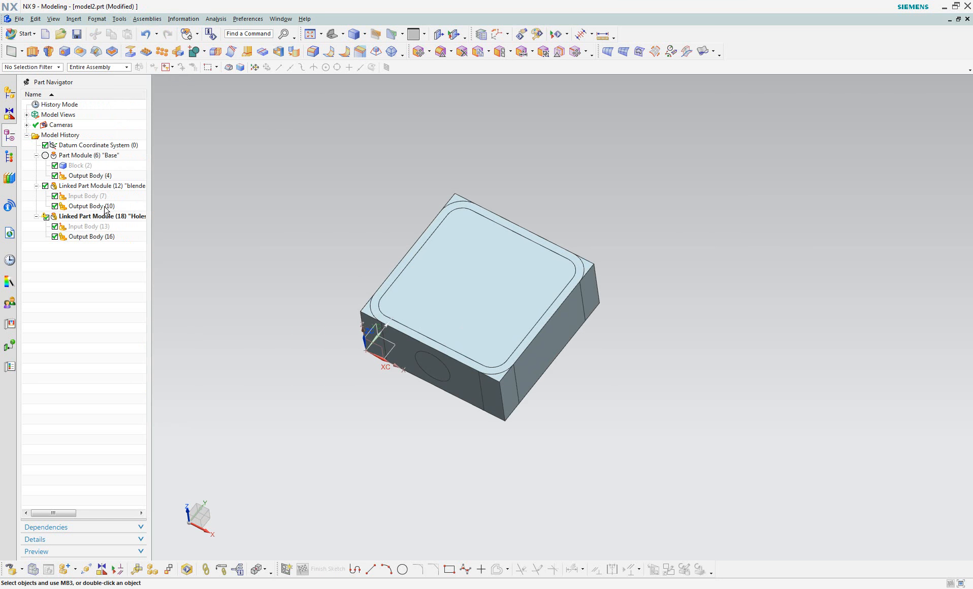
# Merge the blended linked part module into model2.prt and dismiss the update report
pyautogui.click(97, 18)
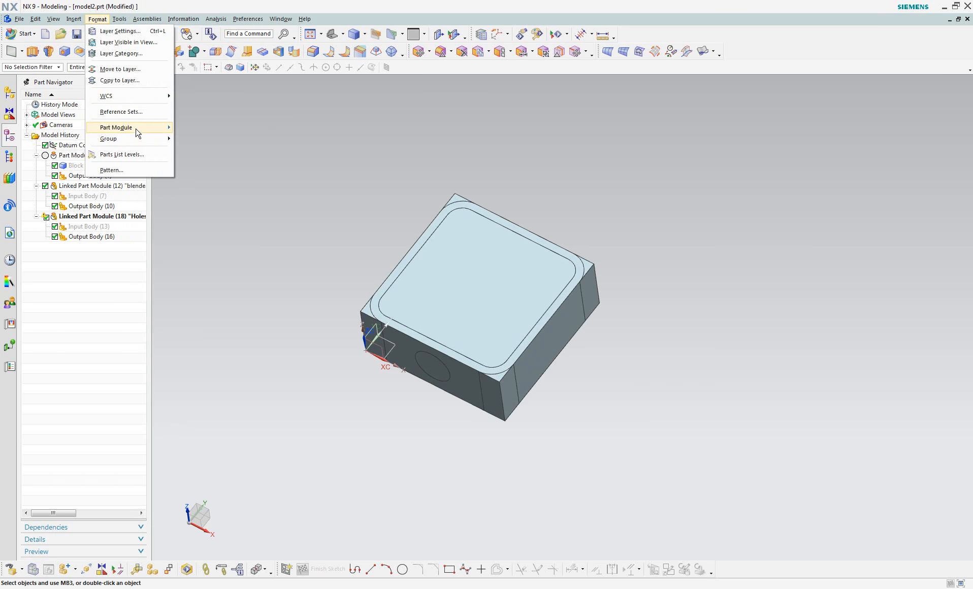
pyautogui.moveTo(130, 127)
pyautogui.click(206, 217)
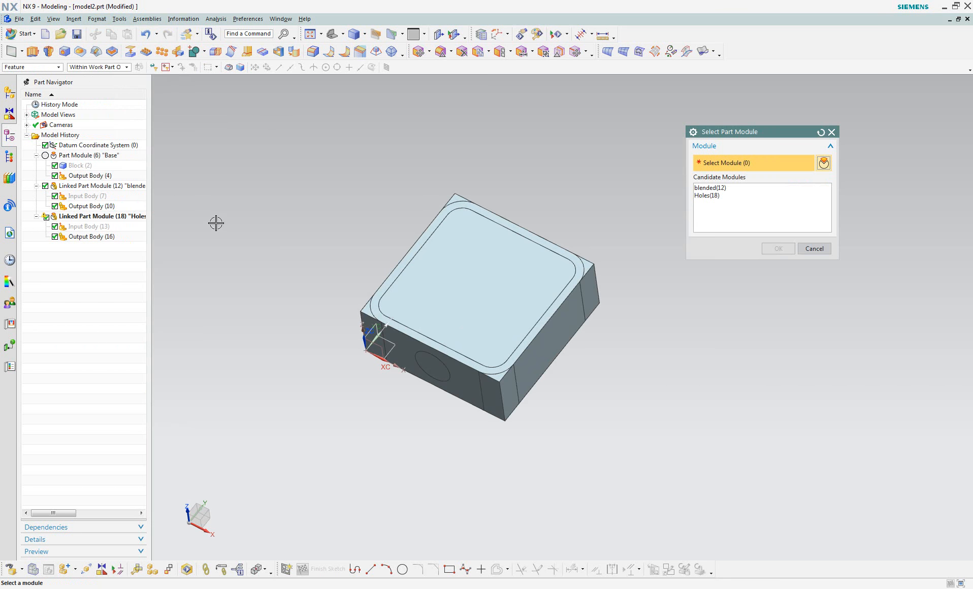
pyautogui.click(704, 189)
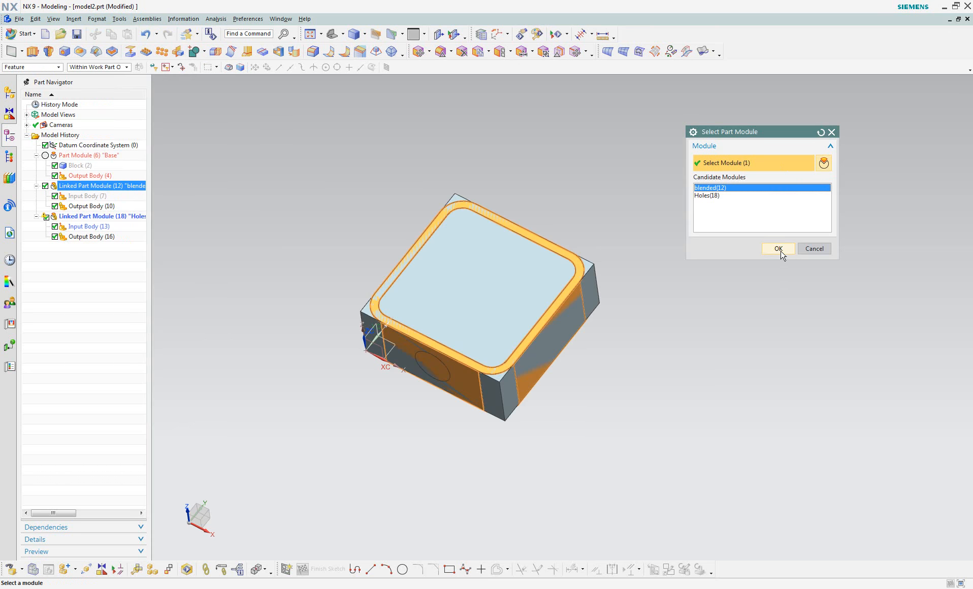
pyautogui.click(782, 250)
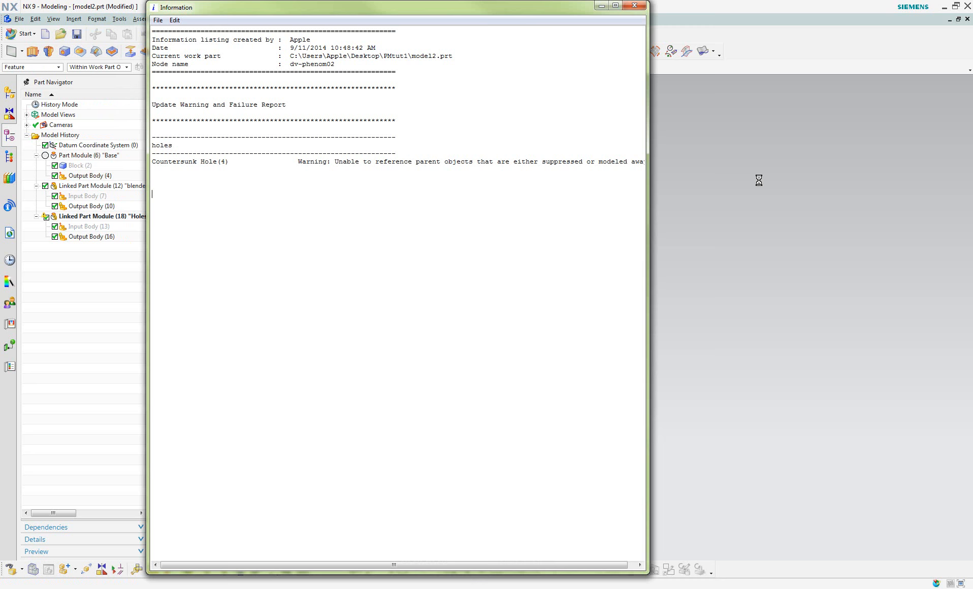
pyautogui.click(634, 6)
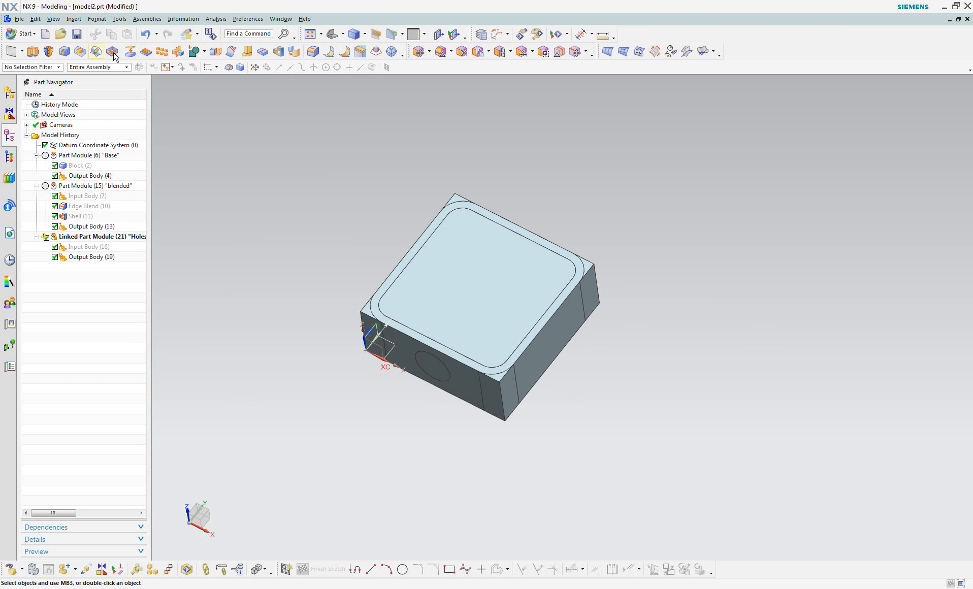
# Merge the Holes linked part module into model2.prt
pyautogui.click(97, 19)
pyautogui.moveTo(109, 131)
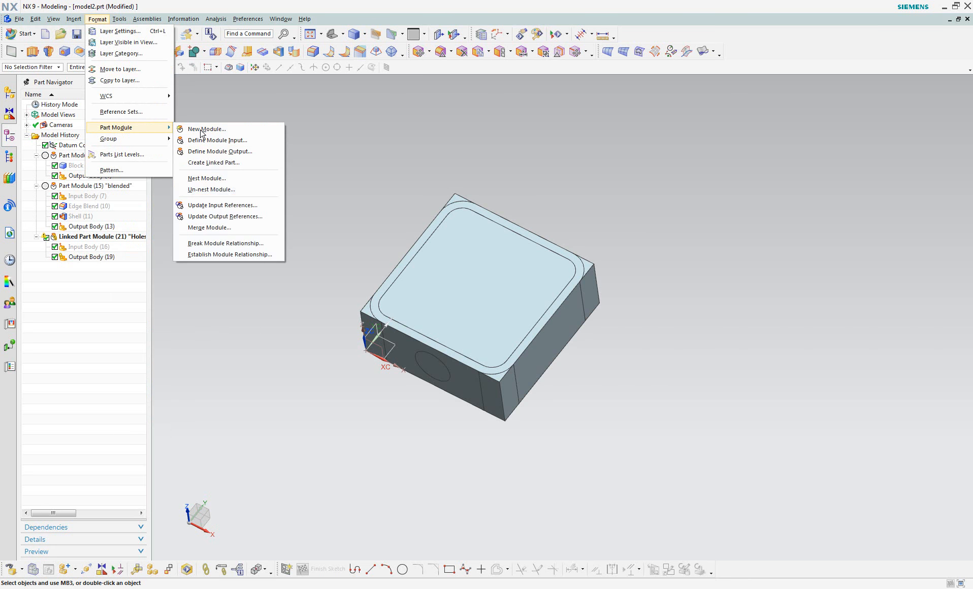
pyautogui.click(209, 227)
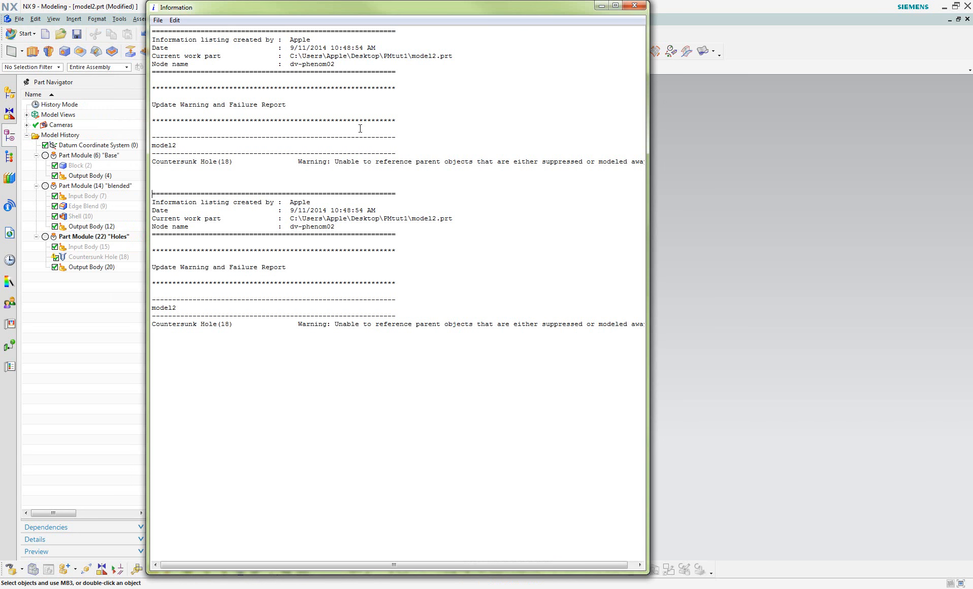
# Dismiss the update report and show only the Holes part module, clearing the selection
pyautogui.click(642, 8)
pyautogui.moveTo(379, 264); pyautogui.dragTo(382, 235, button='middle')
pyautogui.rightClick(83, 238)
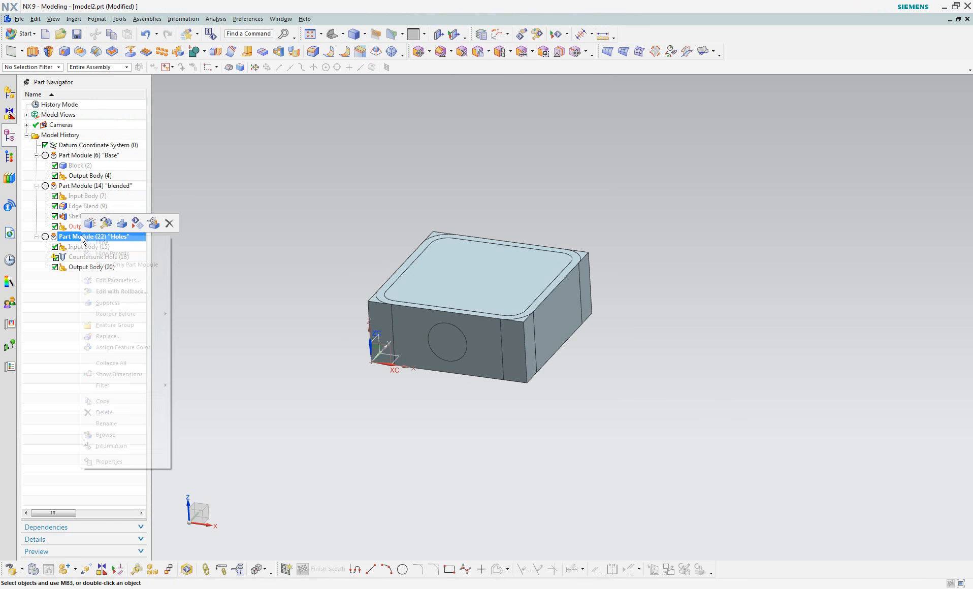
pyautogui.click(119, 265)
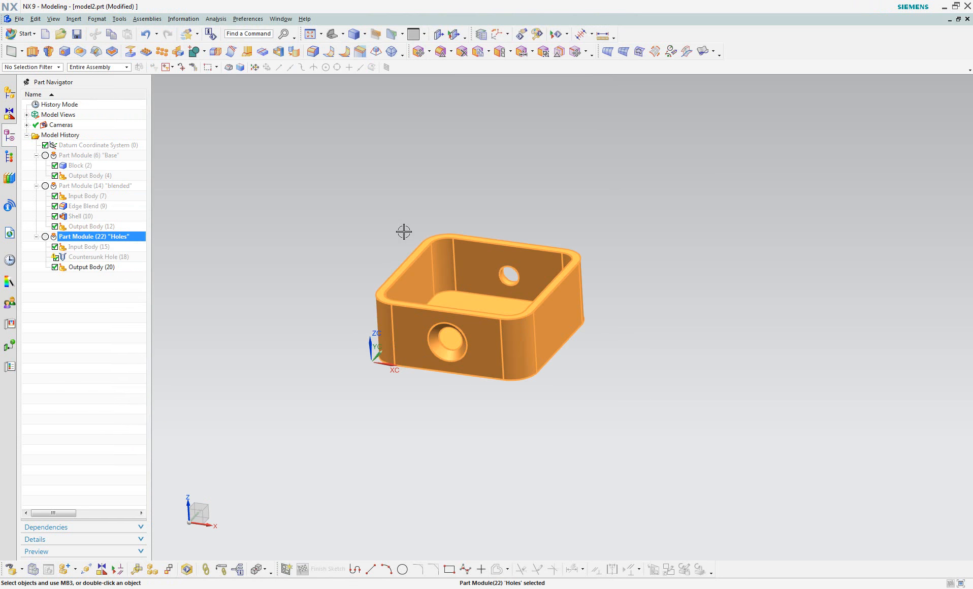
pyautogui.press('Escape')
pyautogui.moveTo(609, 415); pyautogui.dragTo(565, 417, button='middle')
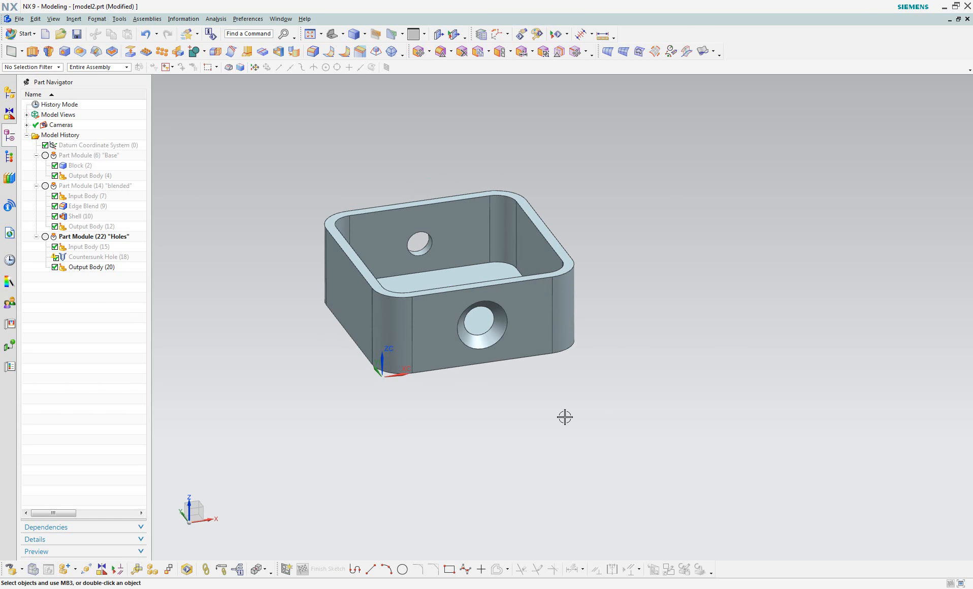
pyautogui.scroll(1, 585, 387)
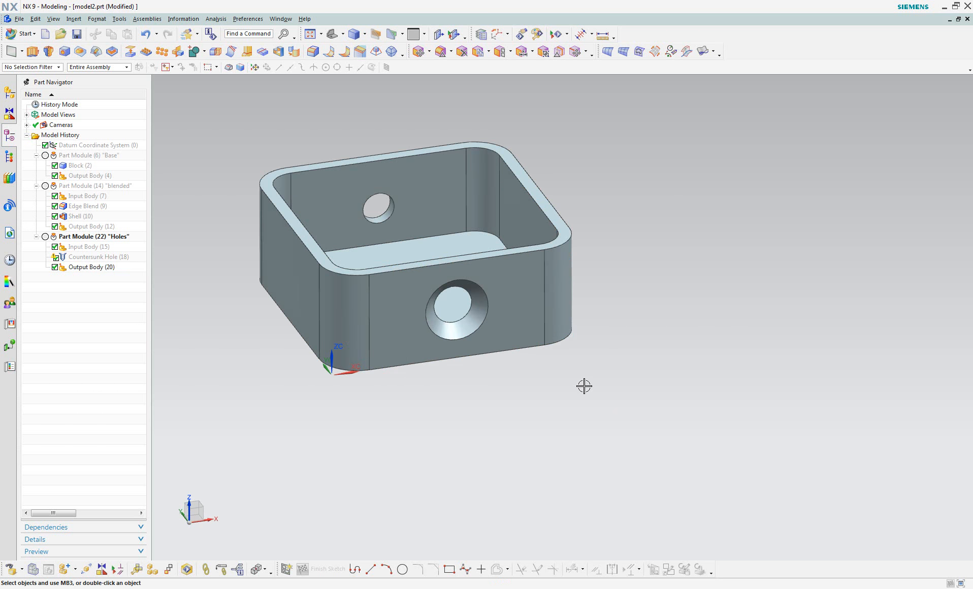
pyautogui.keyDown('shift'); pyautogui.moveTo(591, 401); pyautogui.dragTo(719, 436, button='middle'); pyautogui.keyUp('shift')
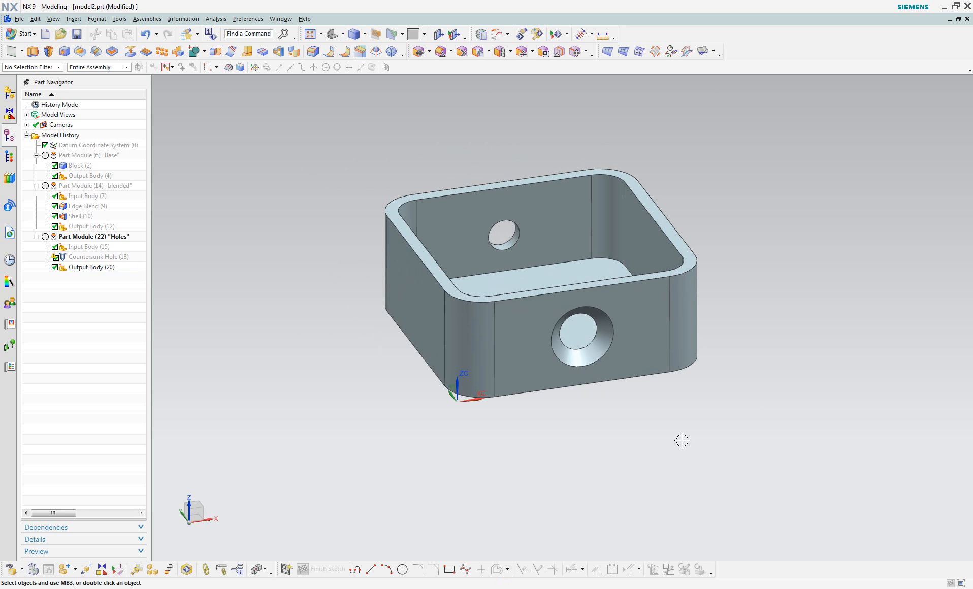
pyautogui.moveTo(724, 356); pyautogui.dragTo(623, 415, button='middle')
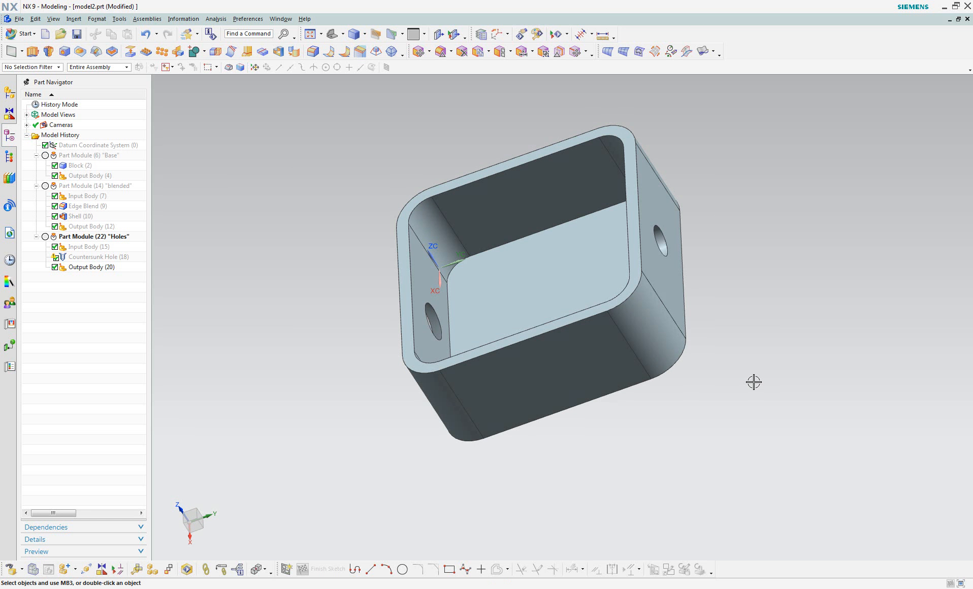